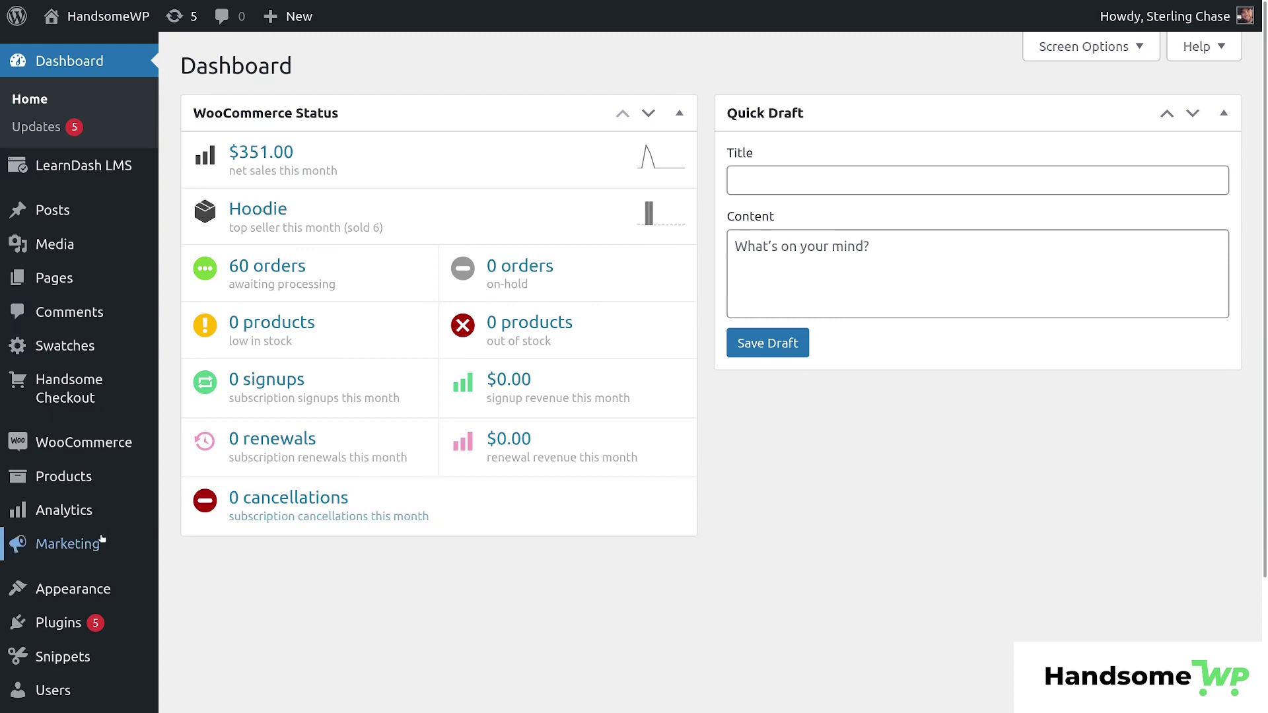
Step: Go to the store's marketing coupons list and start adding a new coupon
mouse_move(74, 544)
mouse_move(77, 481)
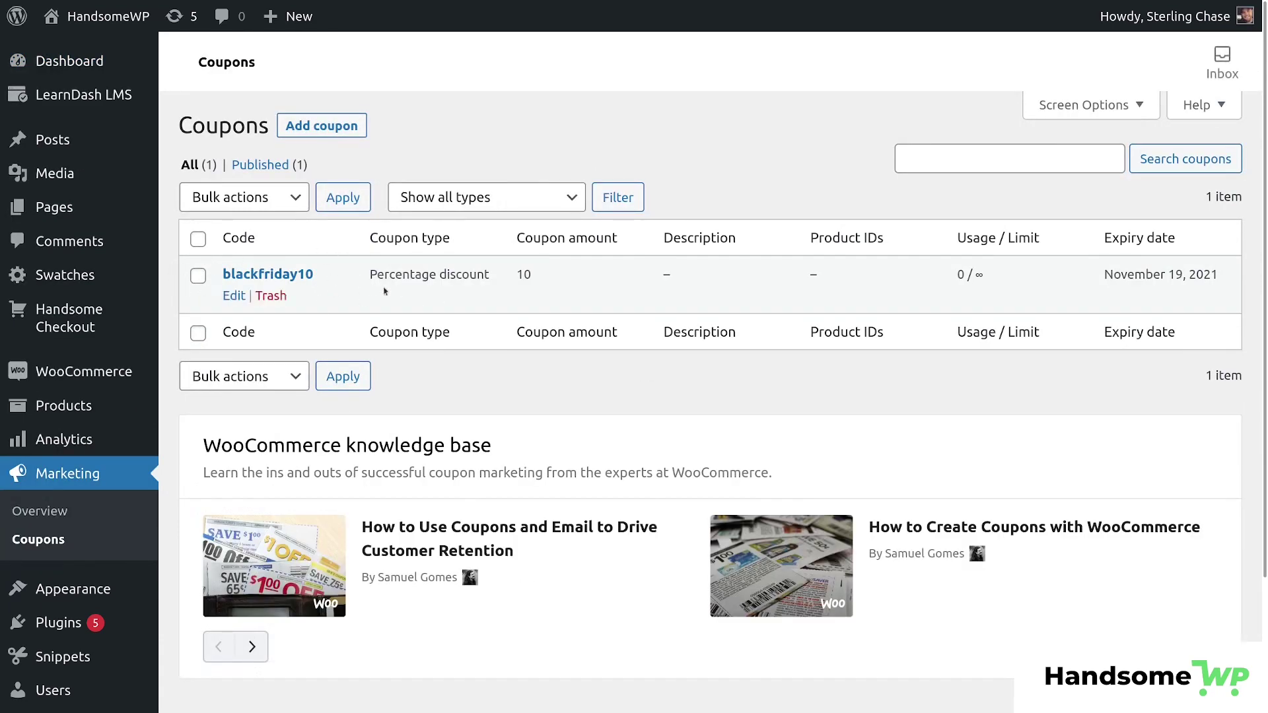
left_click(360, 127)
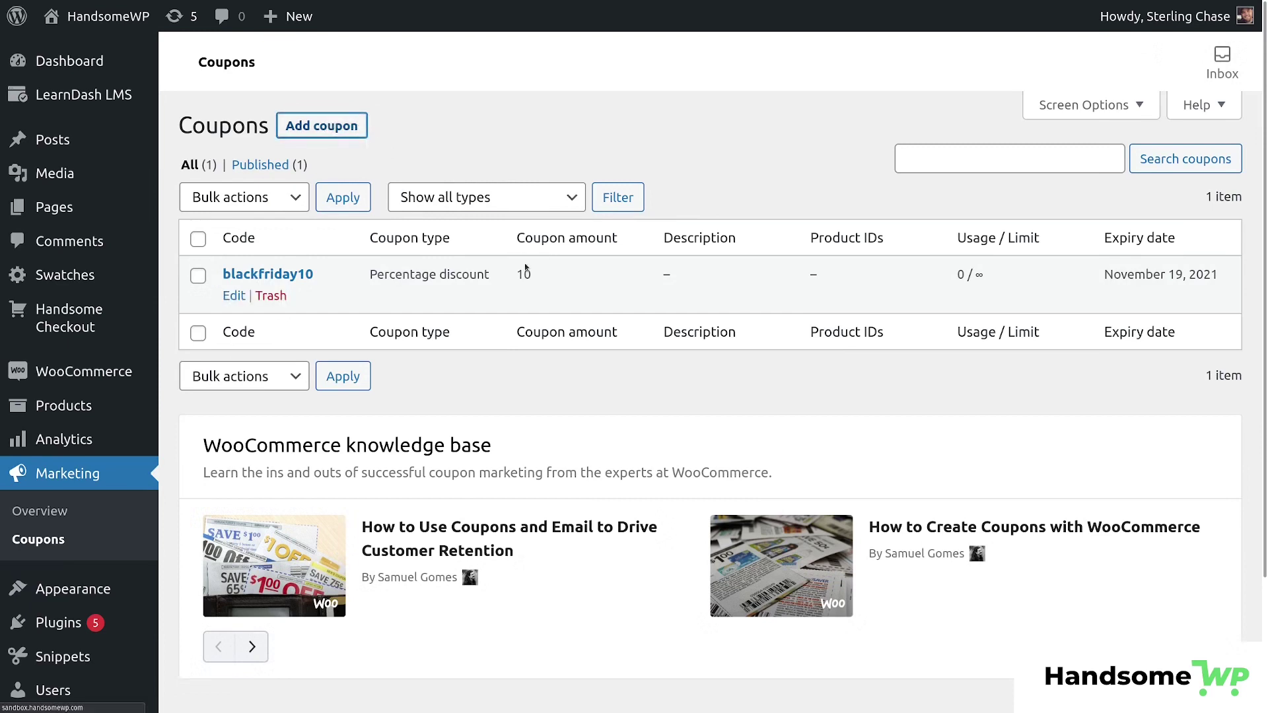
Step: Generate a random coupon code for the new coupon, and regenerate it several times
type("cyp")
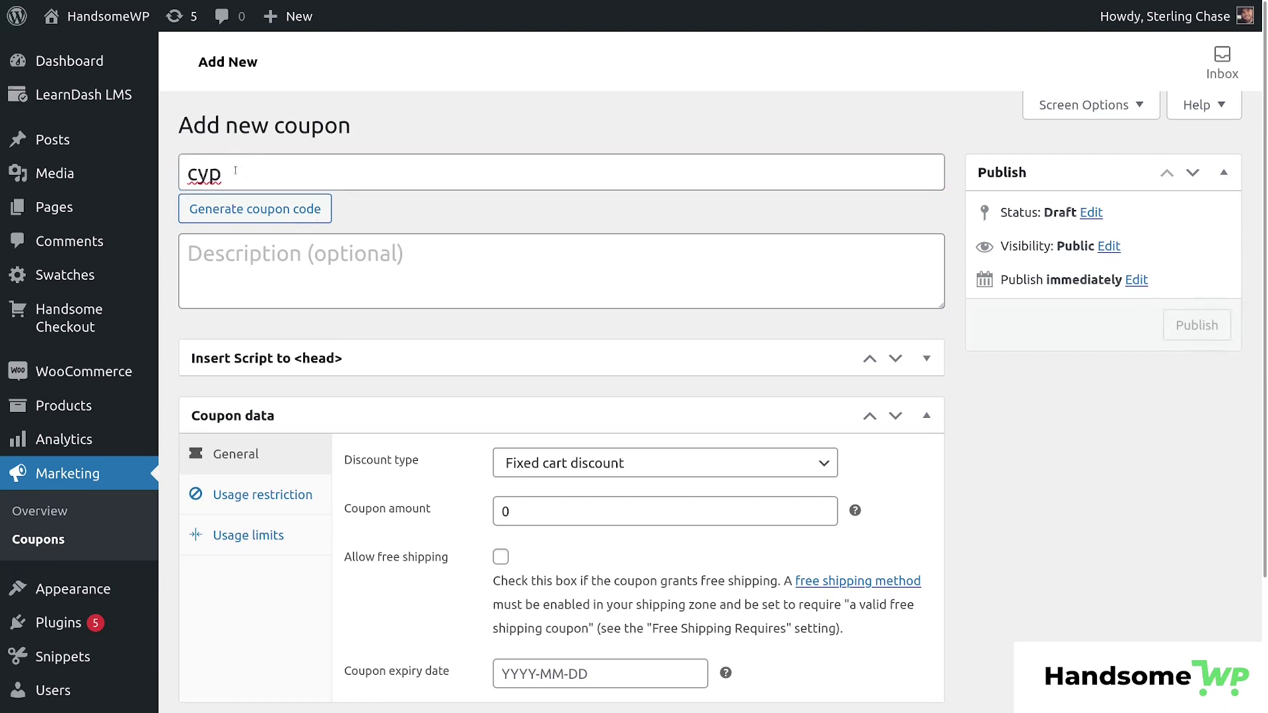
double_click(234, 170)
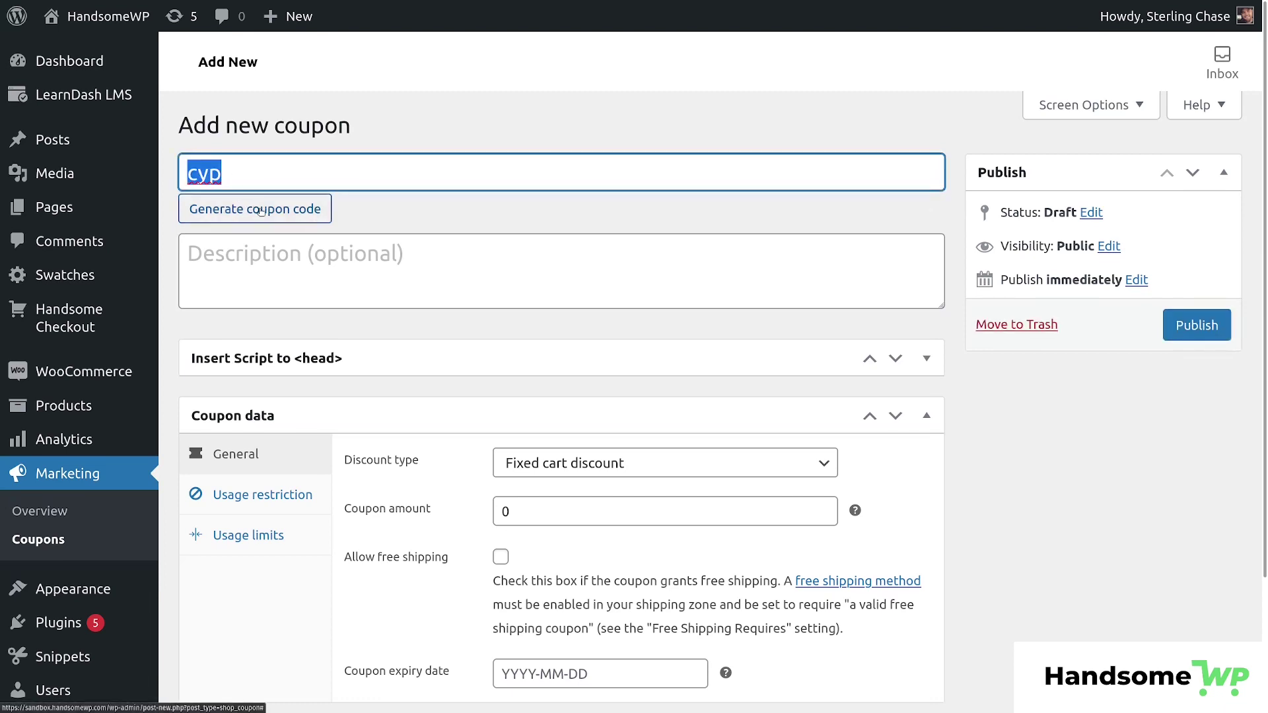
left_click(261, 210)
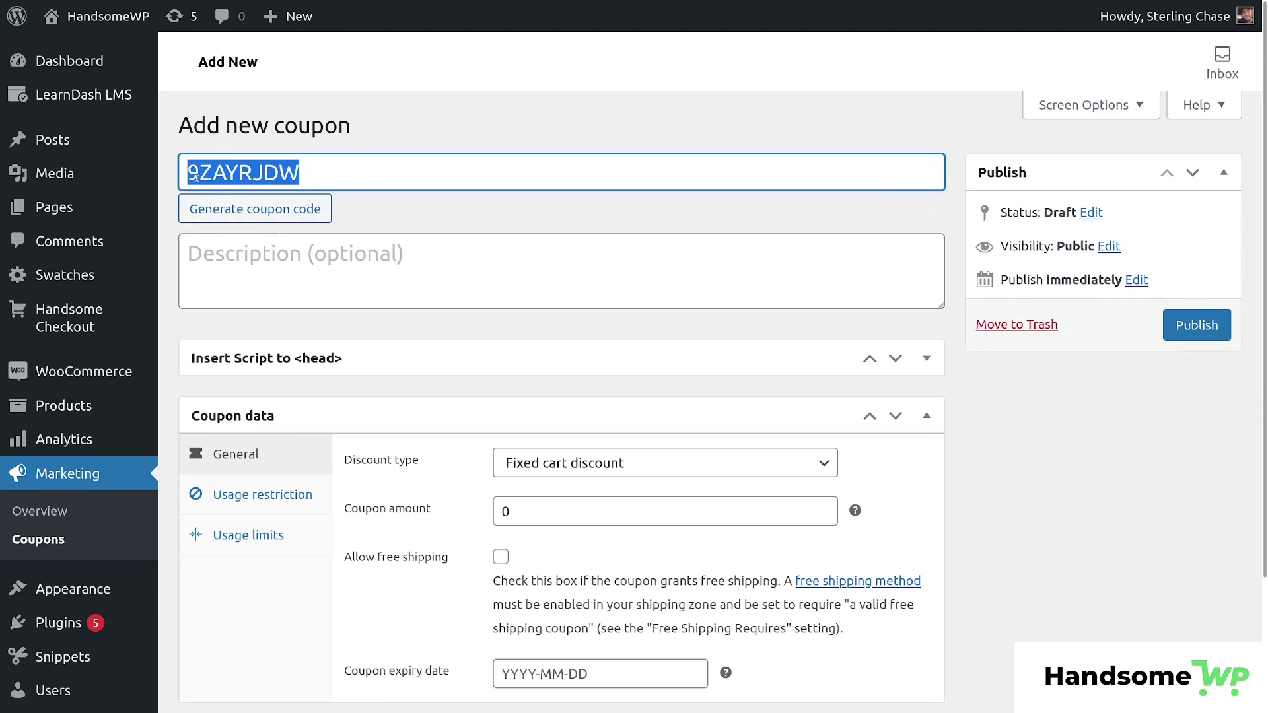
left_click(466, 204)
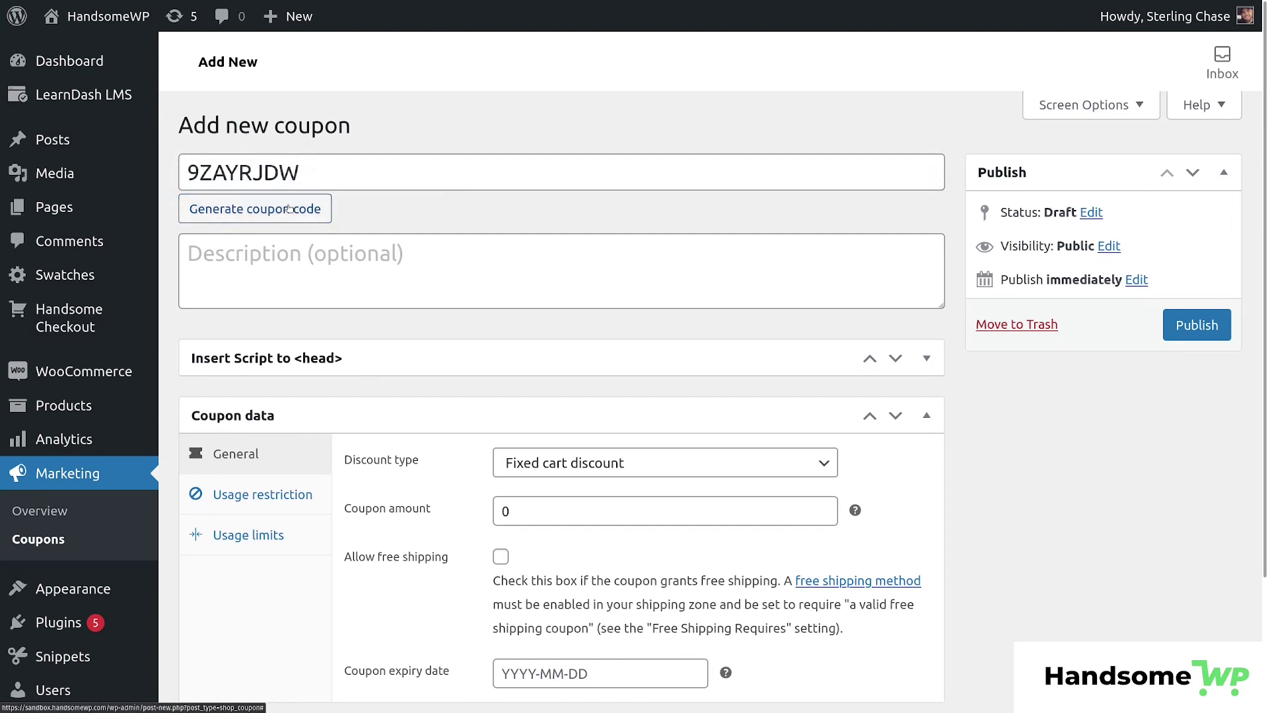
left_click(289, 209)
left_click(289, 209)
left_click(289, 209)
Step: Replace the generated coupon code with cybermondaysale25
double_click(277, 159)
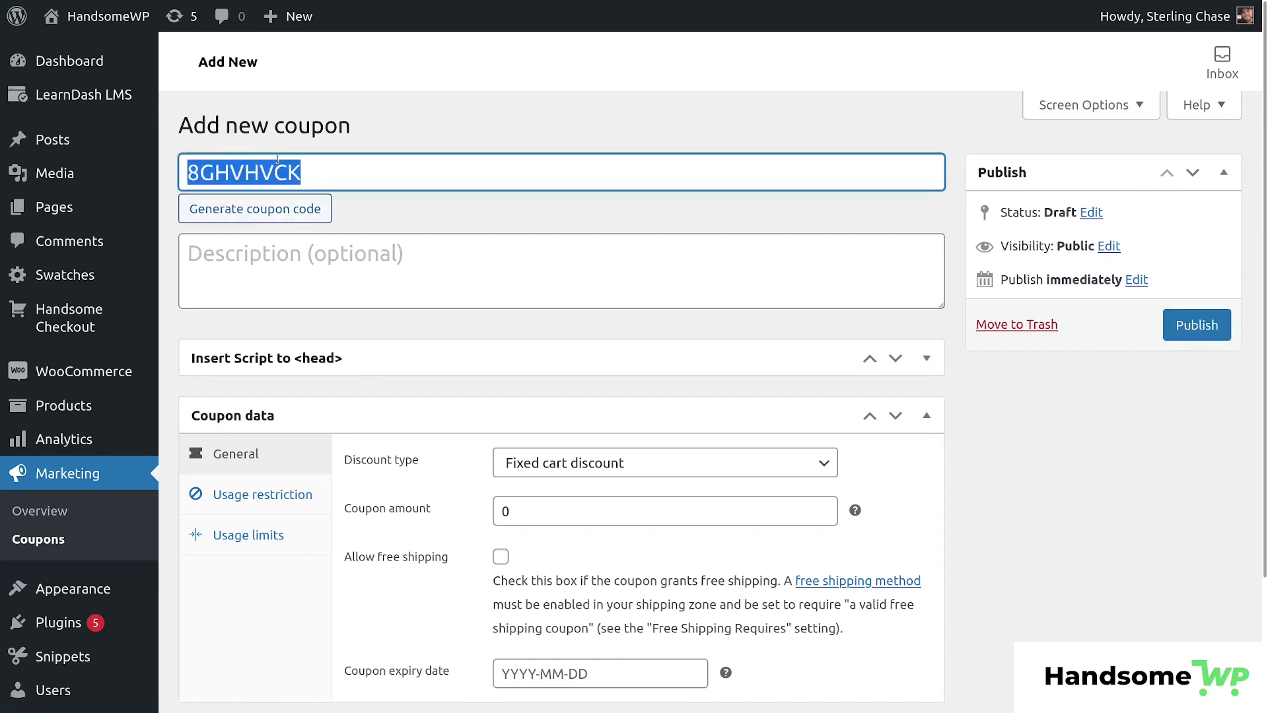
type("cybermo")
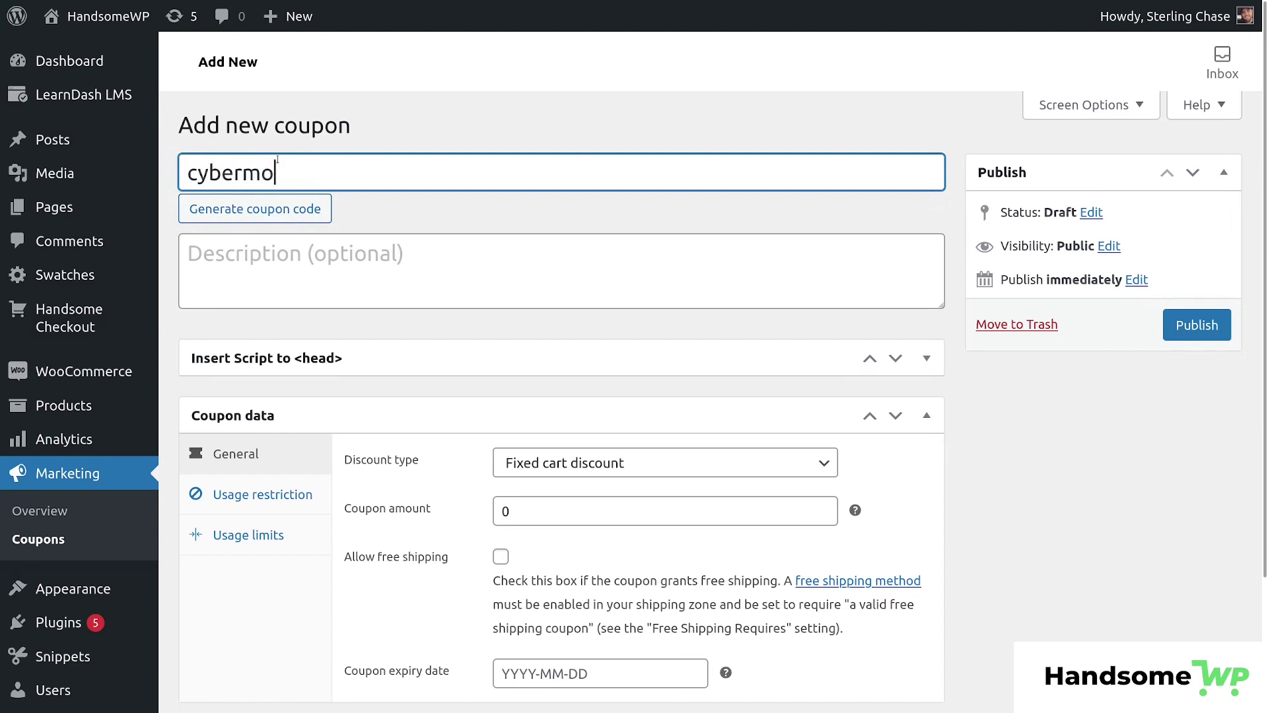
type("ndaysale")
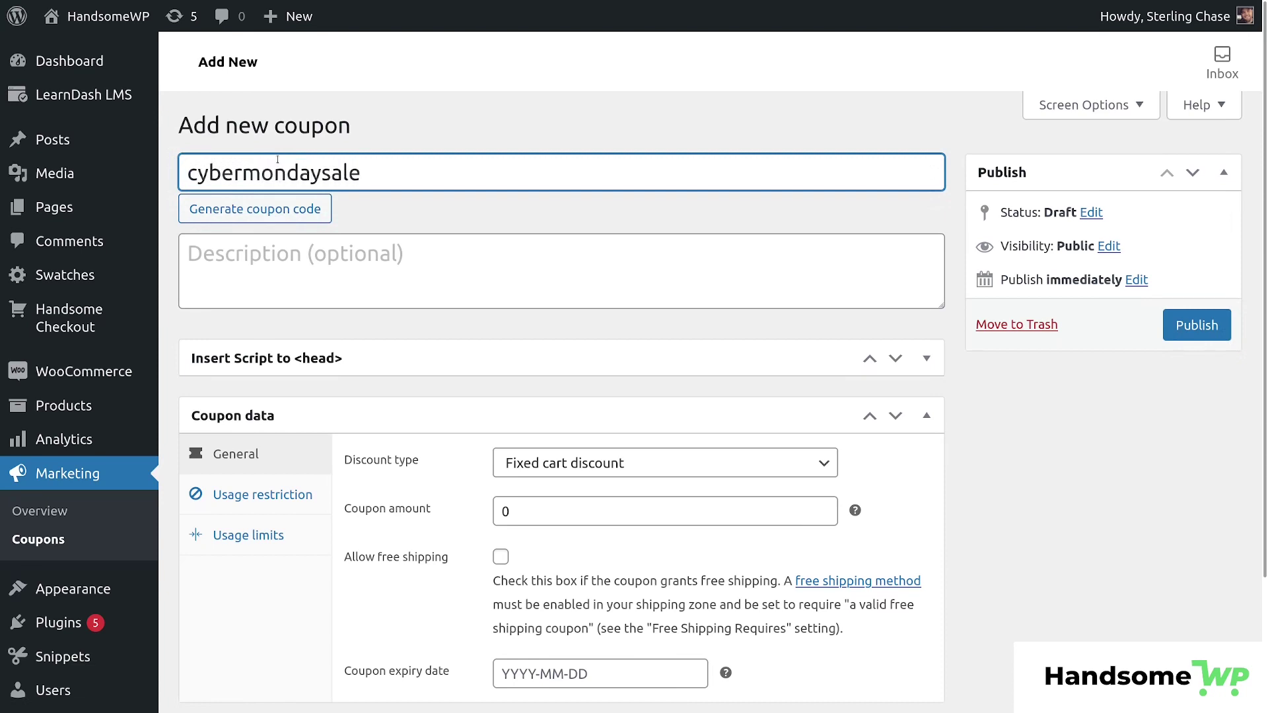
type("25")
double_click(316, 177)
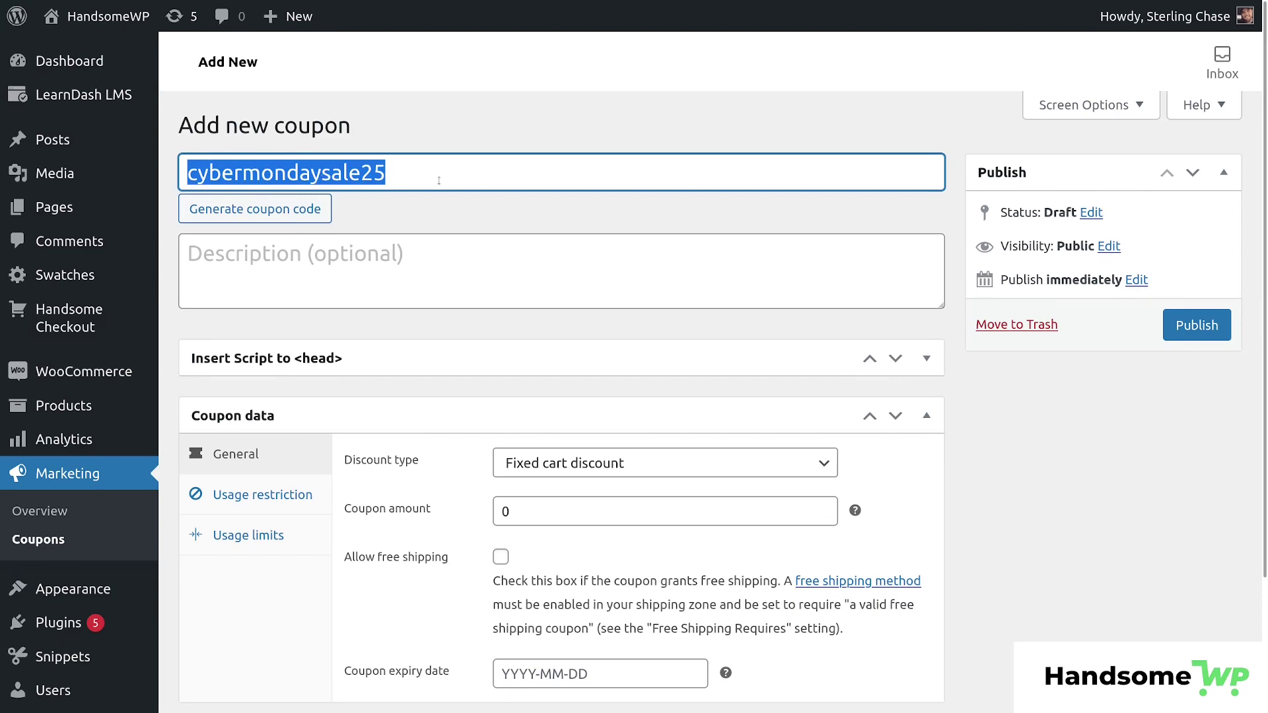
Step: Add the coupon description "this is our Cyber Monday Coupon"
scroll(377, 209, "down", 3)
scroll(405, 220, "up", 3)
scroll(360, 182, "down", 3)
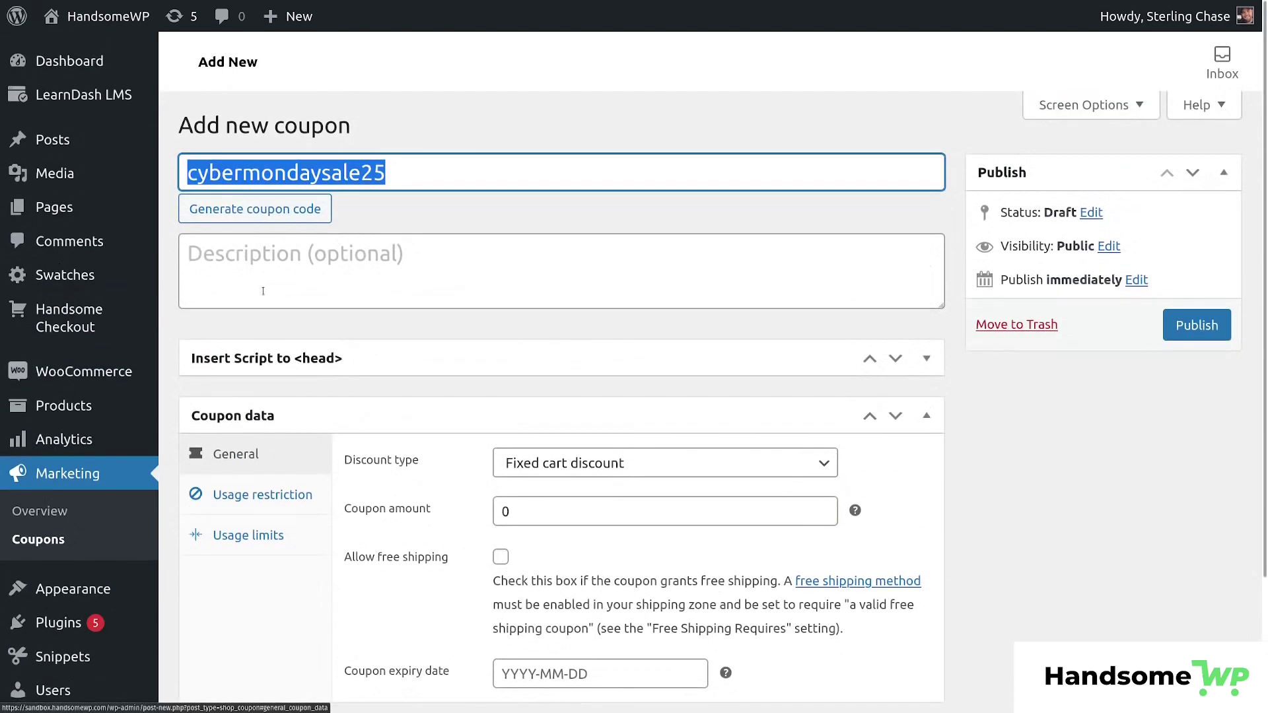
scroll(261, 300, "up", 3)
left_click(284, 265)
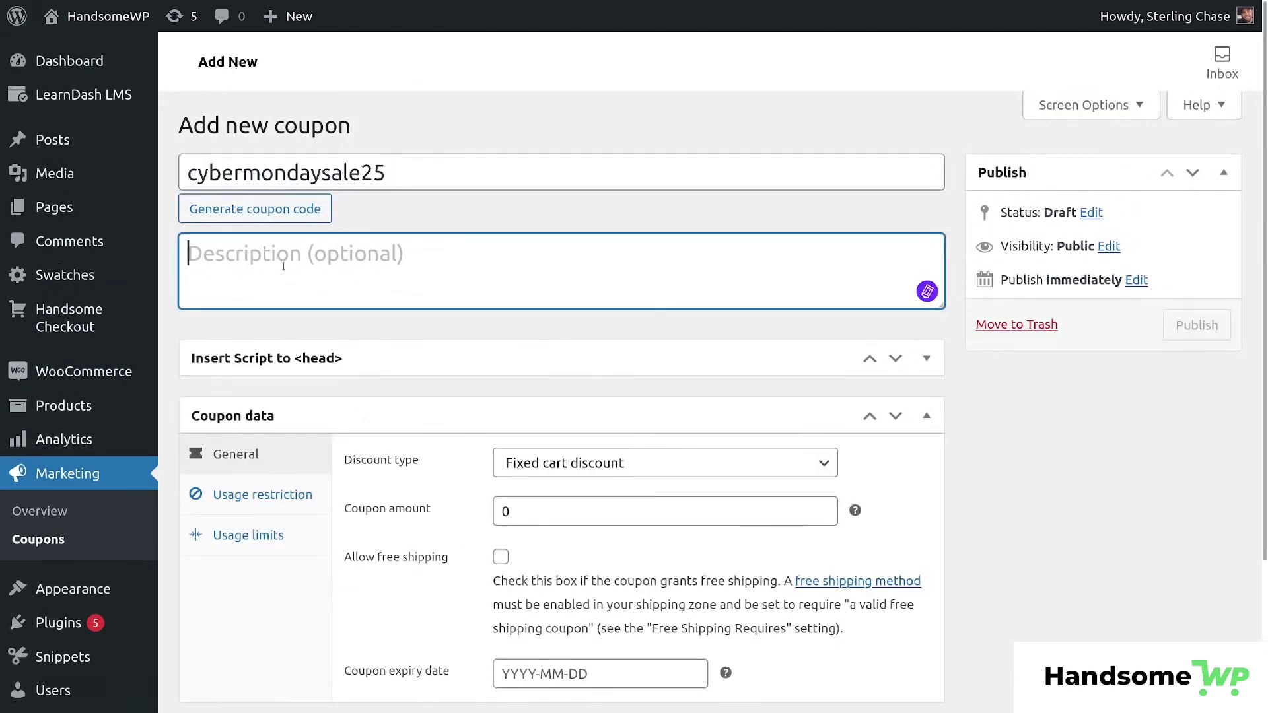
type("this is ")
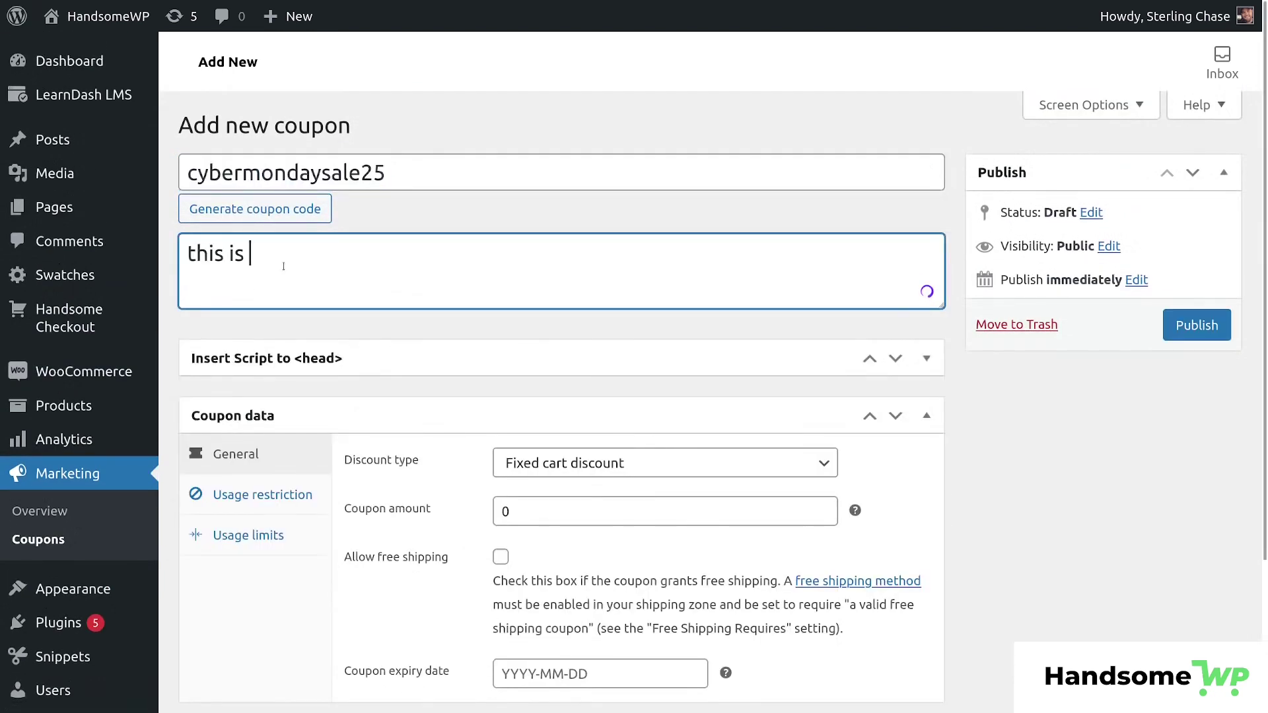
type("our cyer")
key("BackSpace")
key("BackSpace")
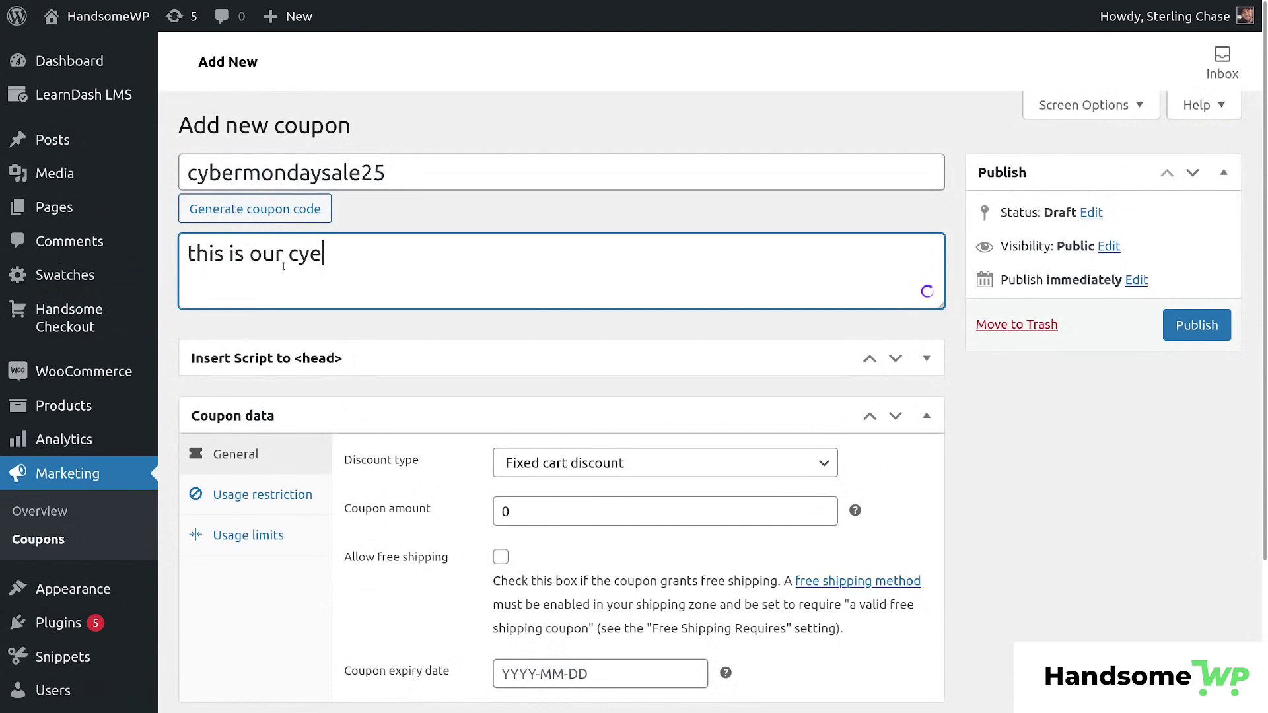
type("bner")
key("BackSpace")
key("BackSpace")
key("BackSpace")
type("er Monday S")
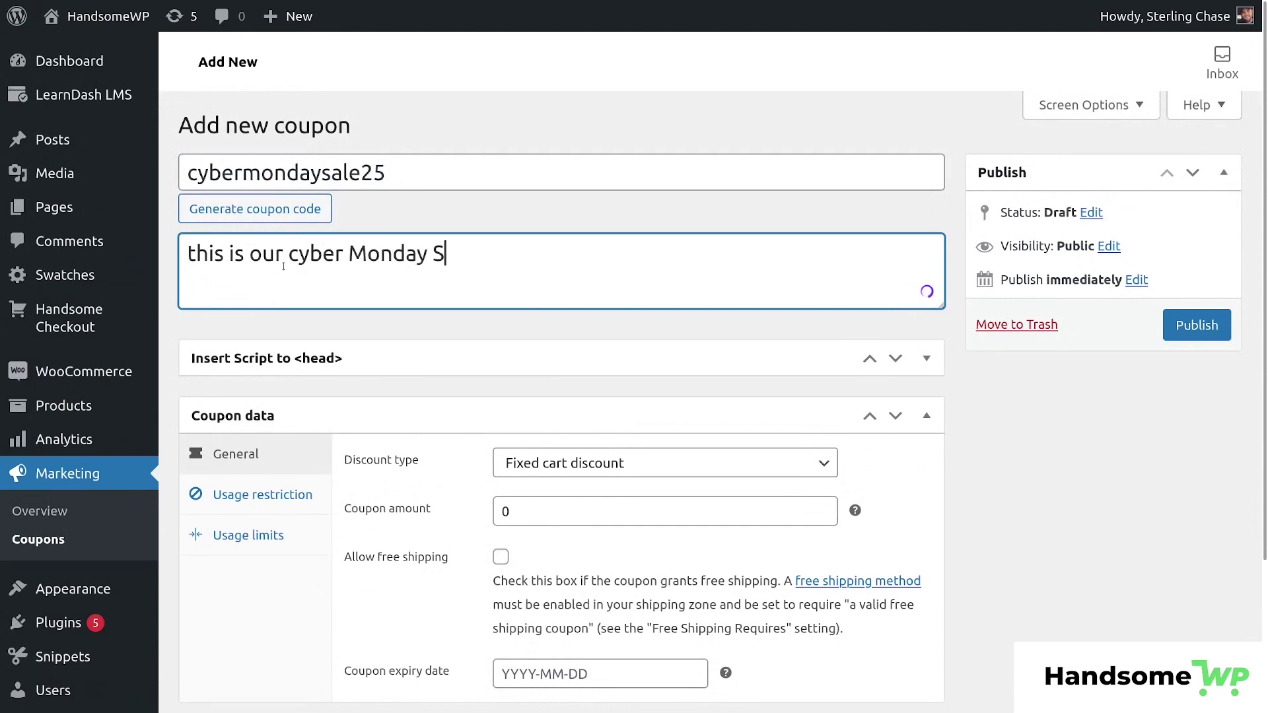
key("BackSpace")
type("COup")
key("BackSpace")
key("BackSpace")
key("BackSpace")
type("oupon")
left_click(294, 257)
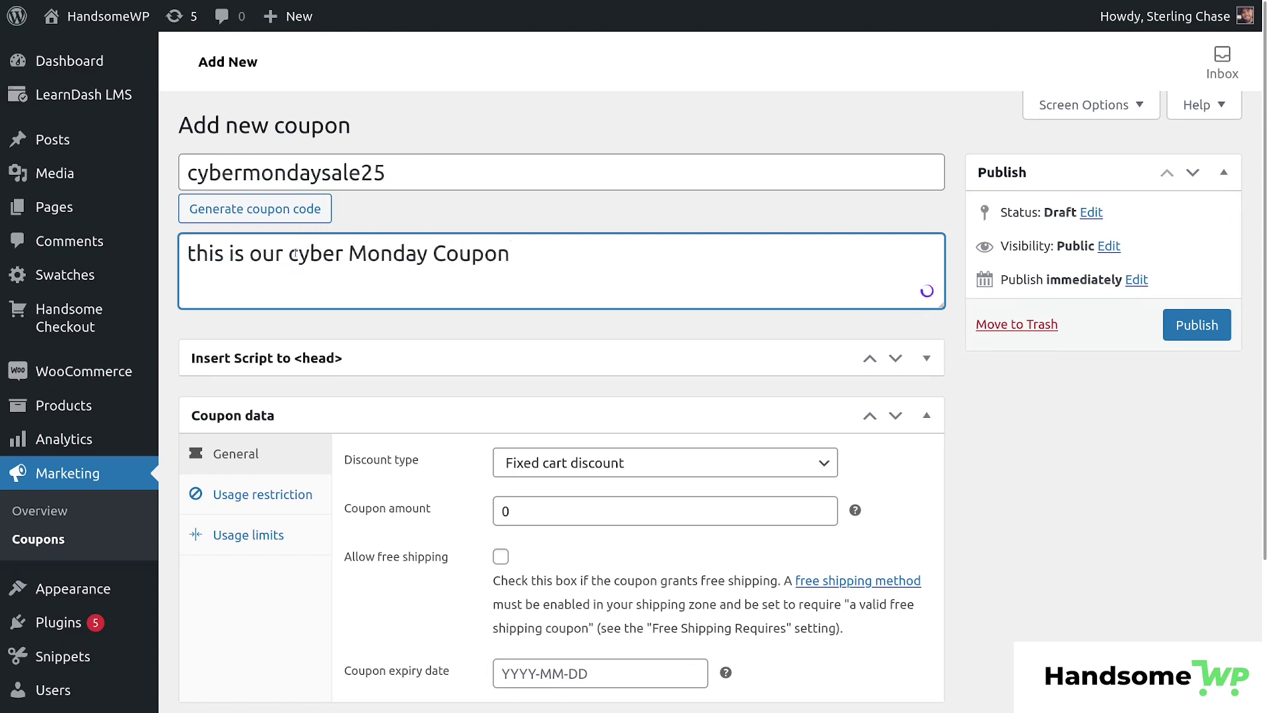
key("BackSpace")
type("C")
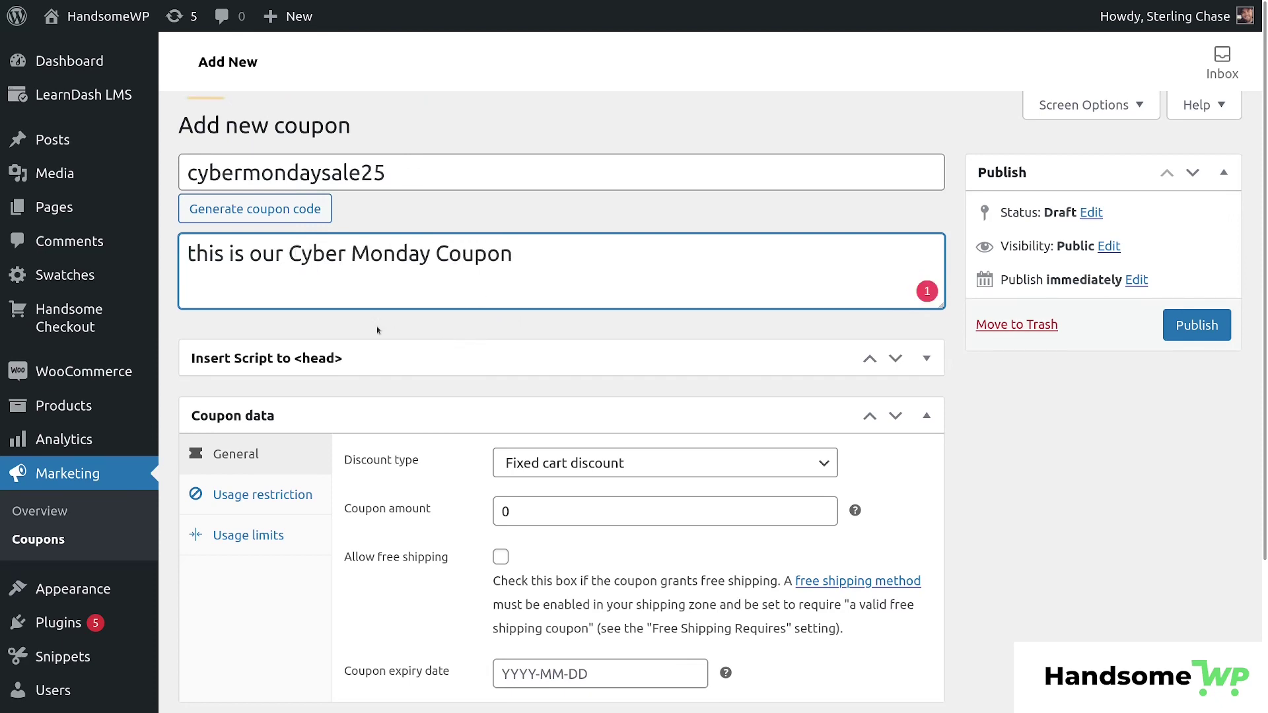
Step: Set the coupon's discount type to Percentage discount in the general coupon data
scroll(299, 415, "down", 3)
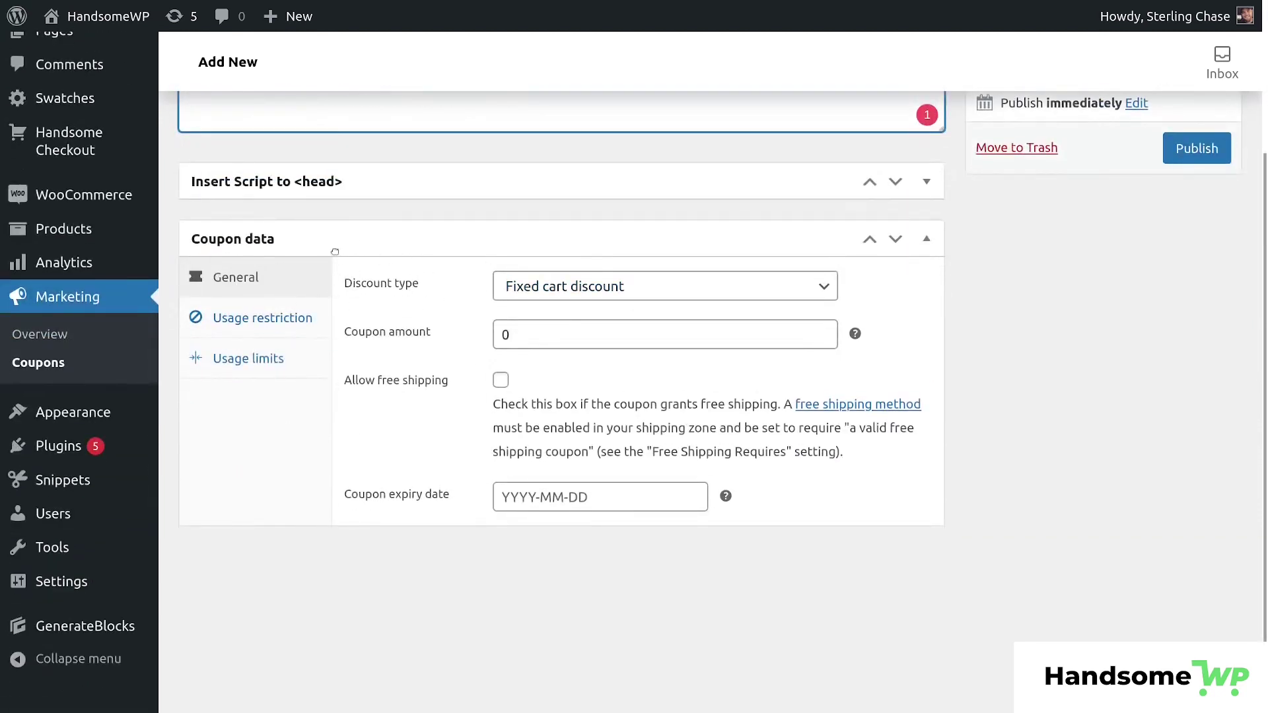
left_click(826, 289)
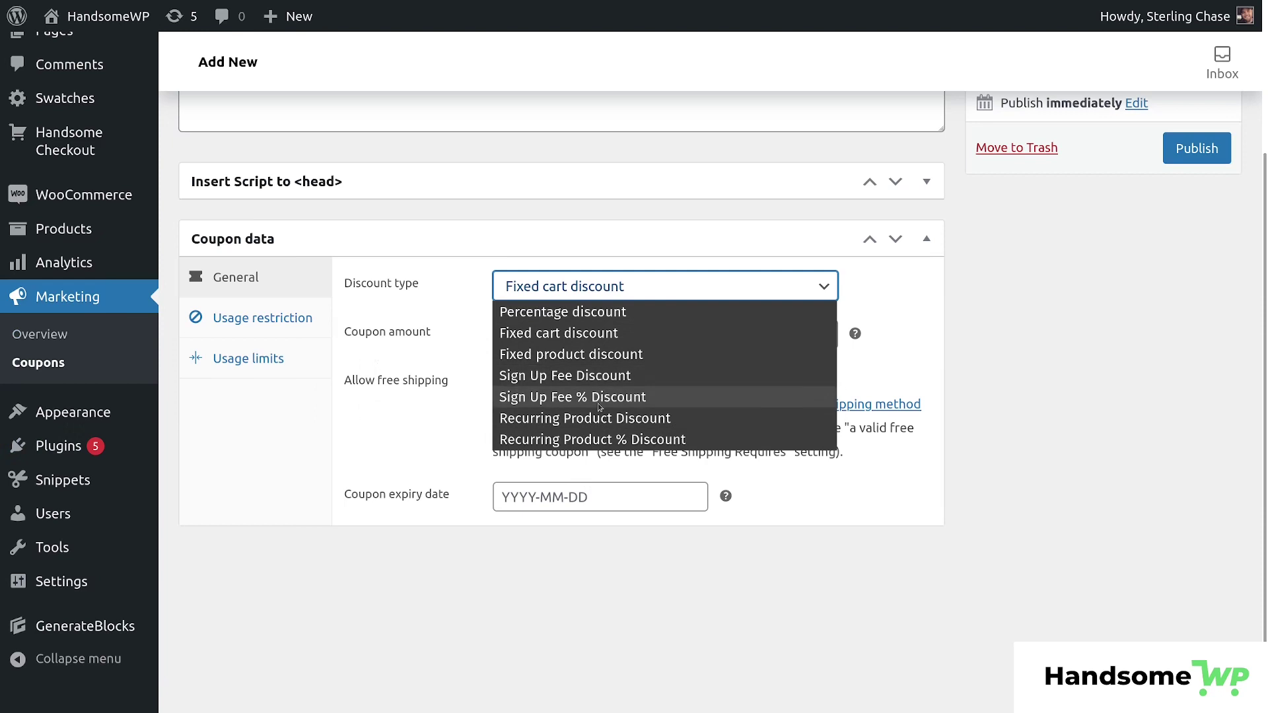
left_click(920, 304)
left_click(720, 286)
left_click(610, 318)
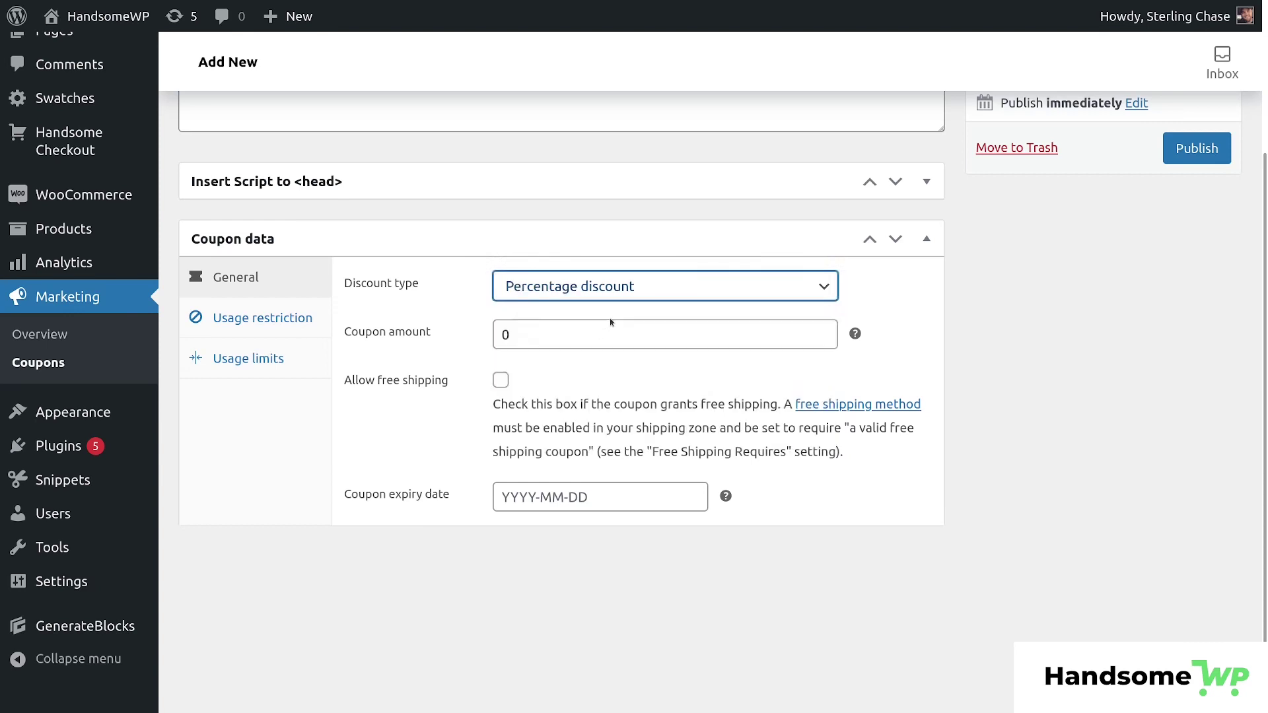
Step: Set the coupon amount to 25
left_click(609, 333)
double_click(599, 334)
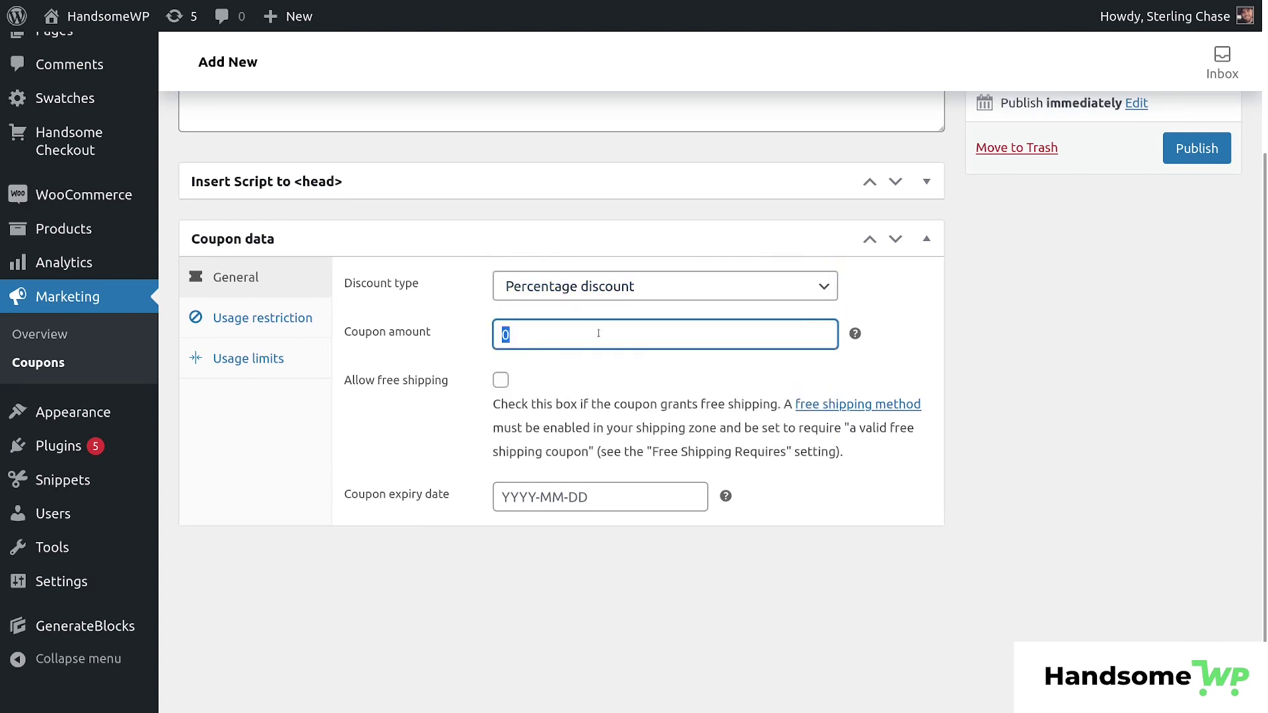
type("25")
left_click(480, 324)
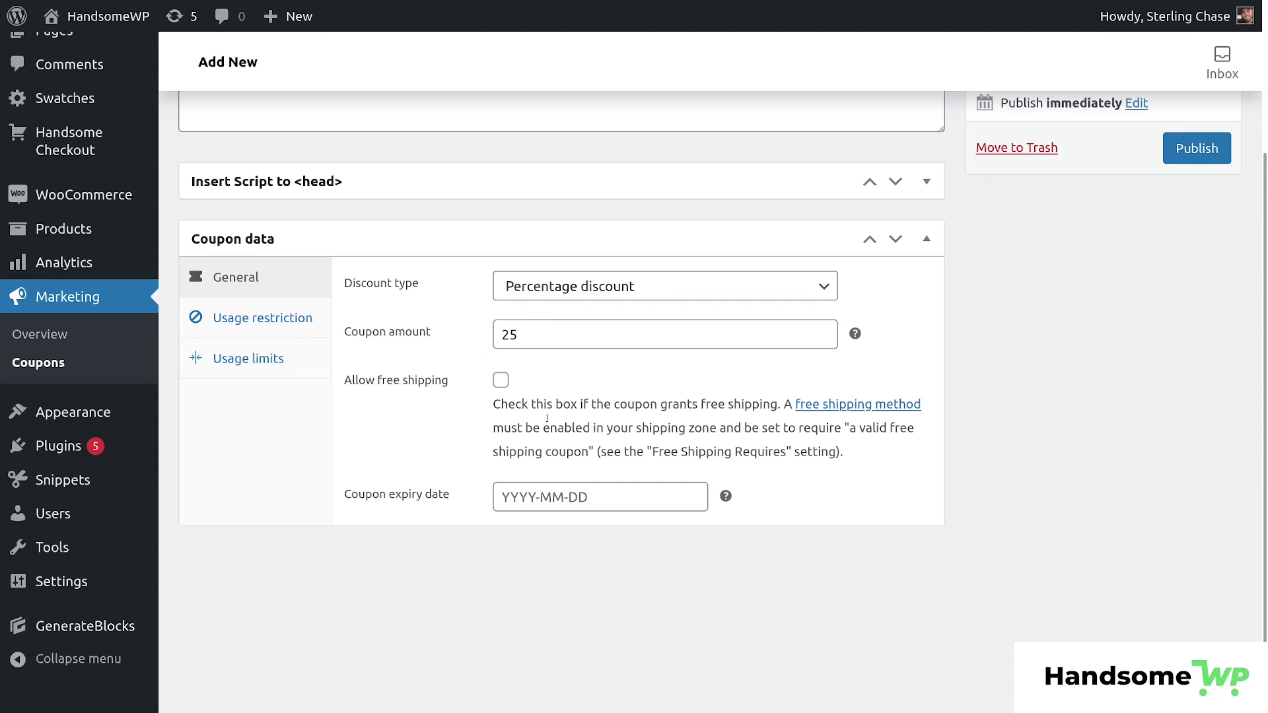
Step: Set the coupon expiry date to 2021-11-30
left_click(532, 498)
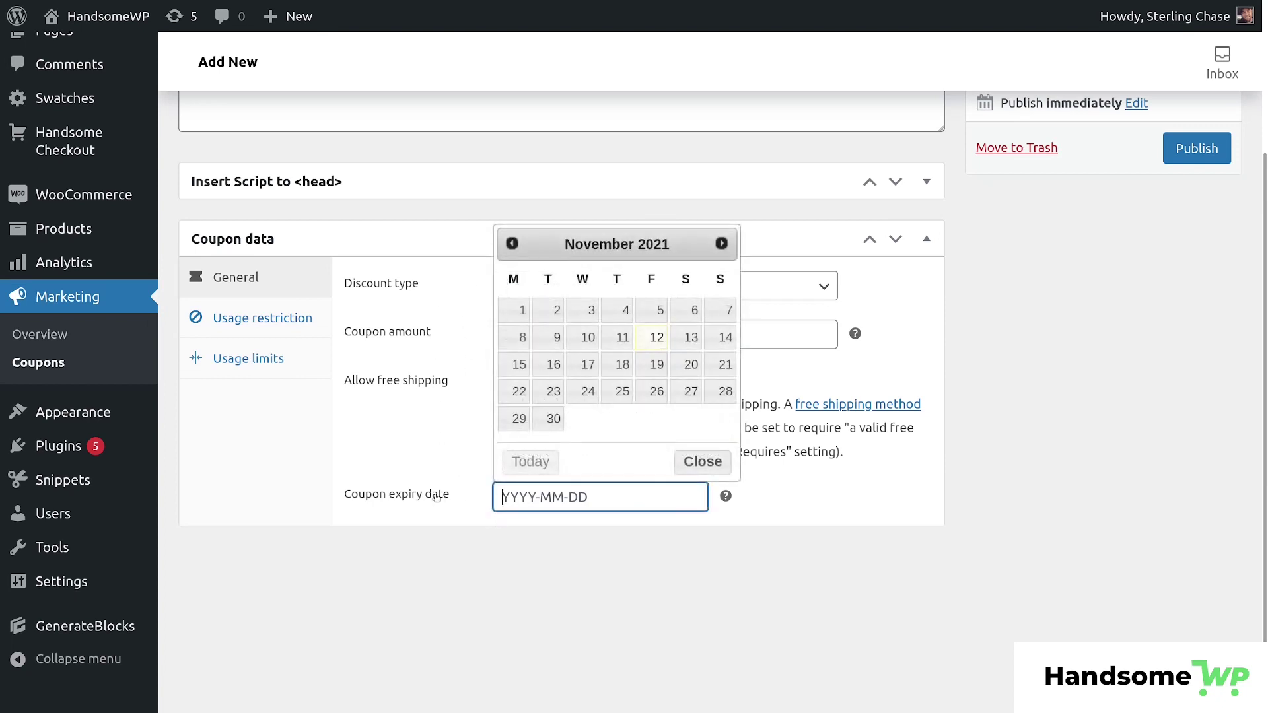
left_click(654, 364)
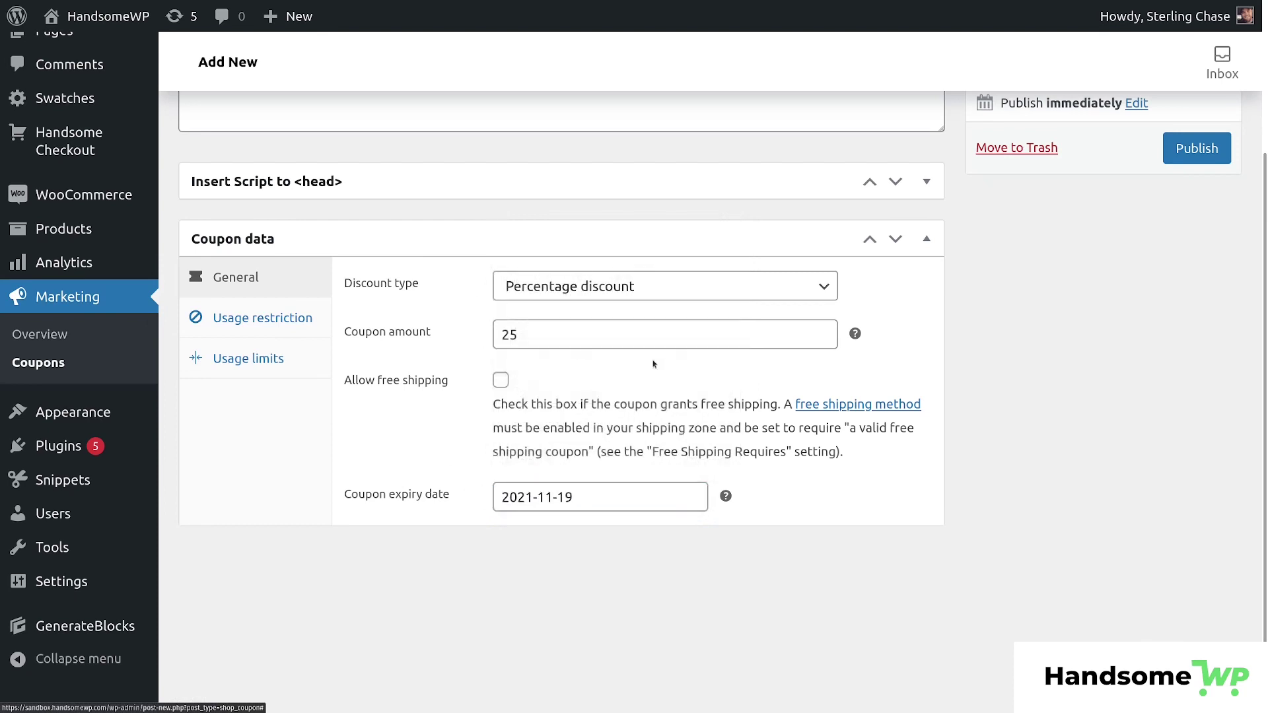
left_click(590, 485)
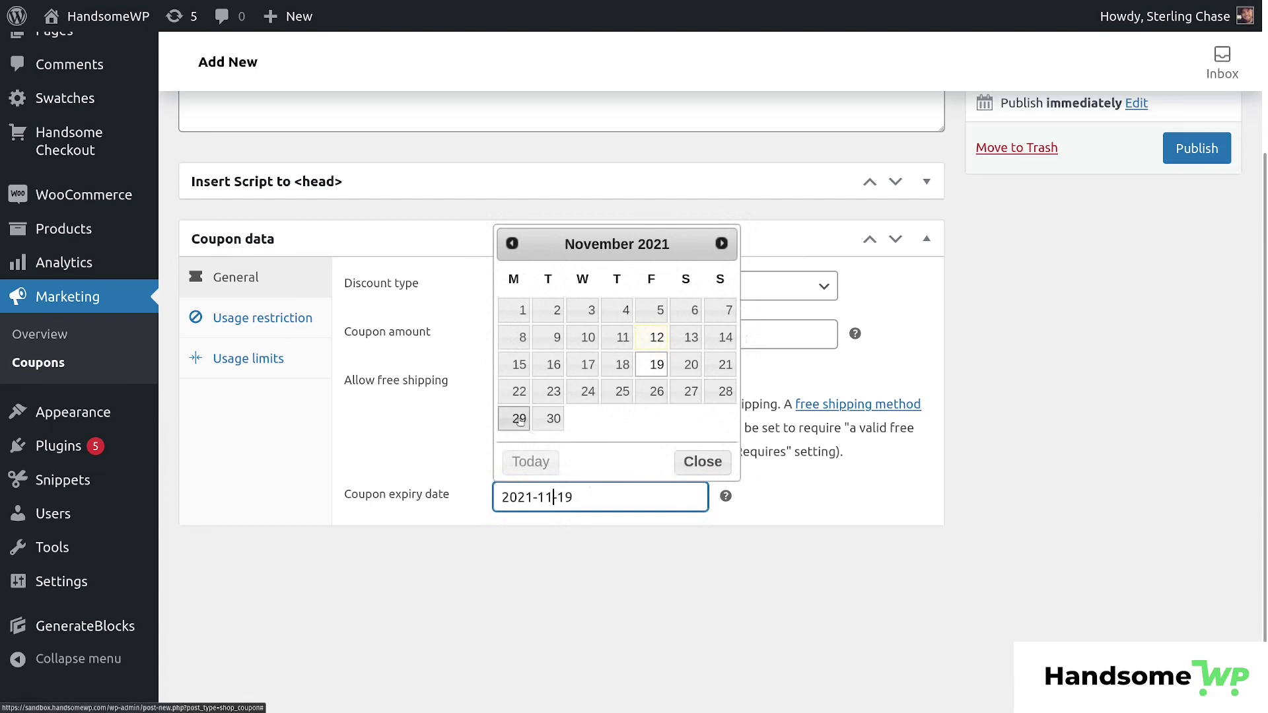
left_click(552, 418)
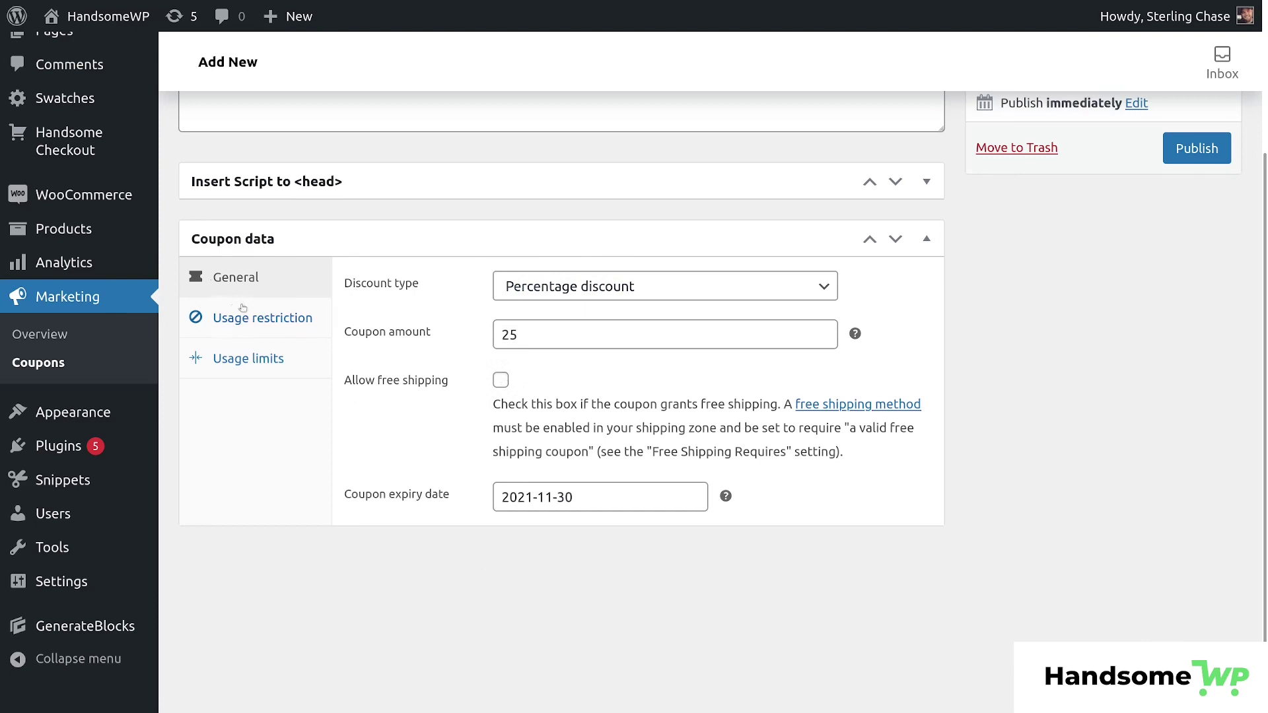
Step: Set a minimum spend of 80 in the coupon's usage restrictions, leaving the maximum spend empty
left_click(274, 319)
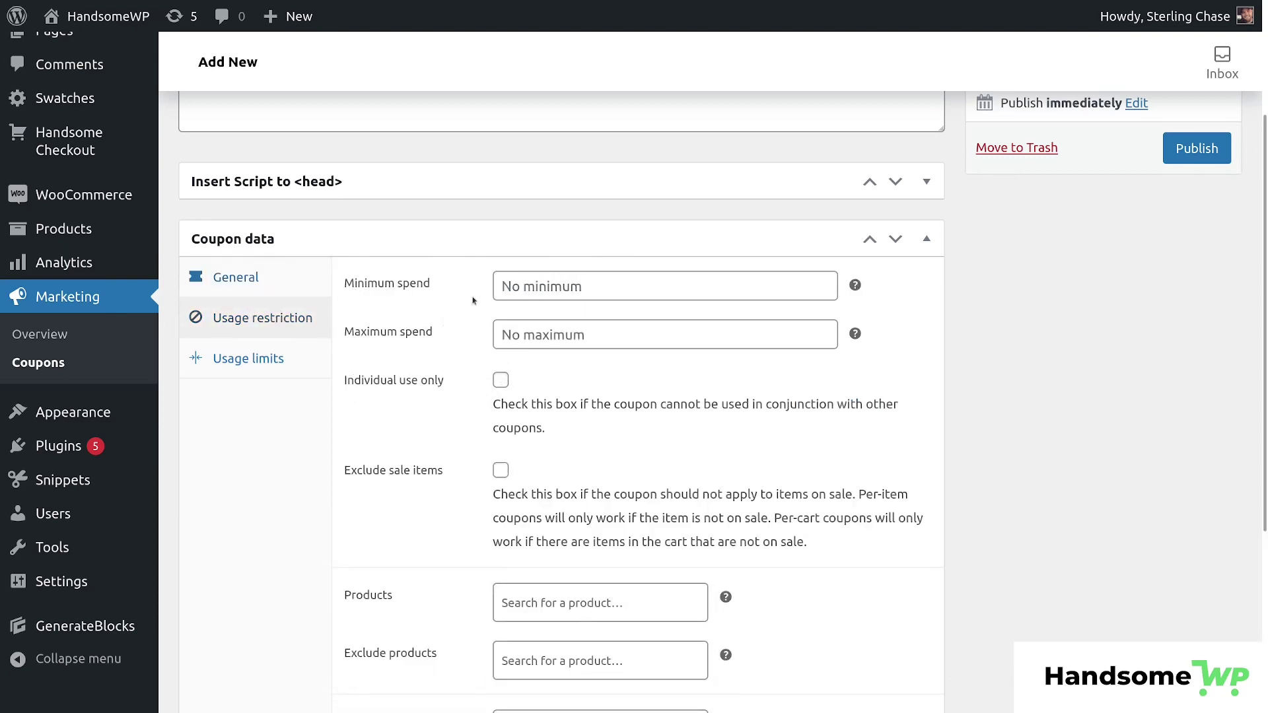
left_click(538, 286)
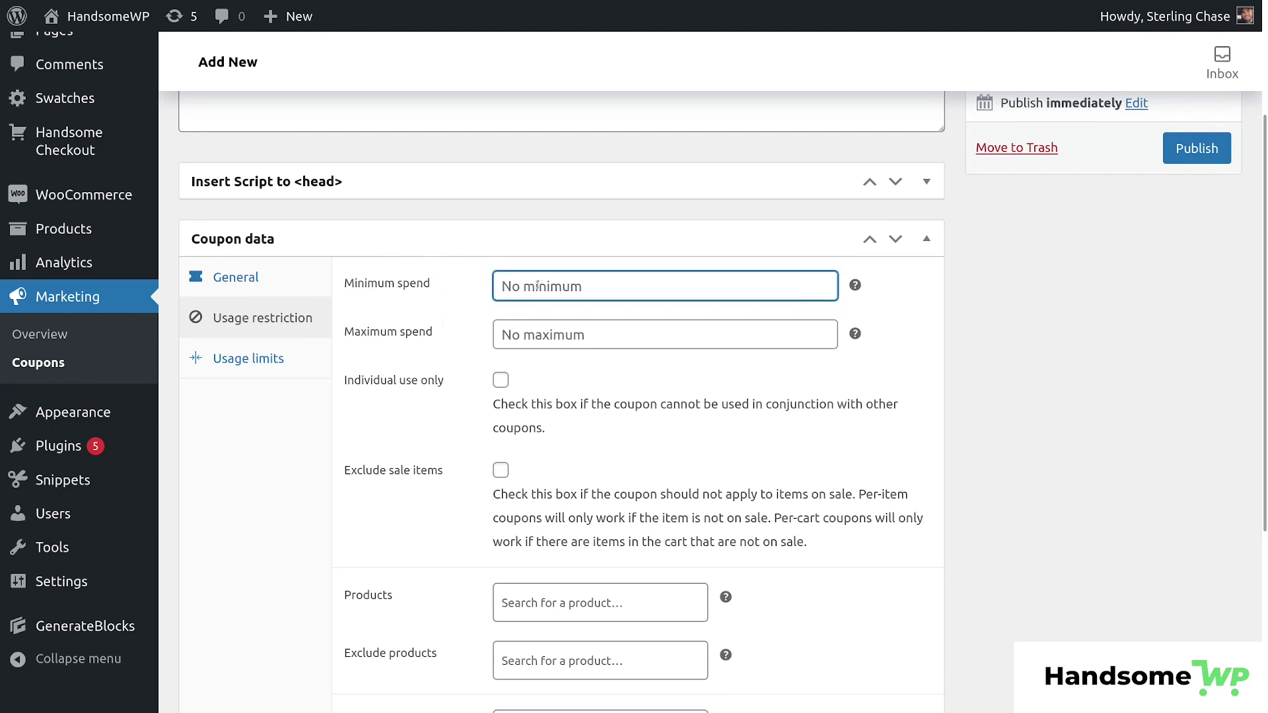
type("80")
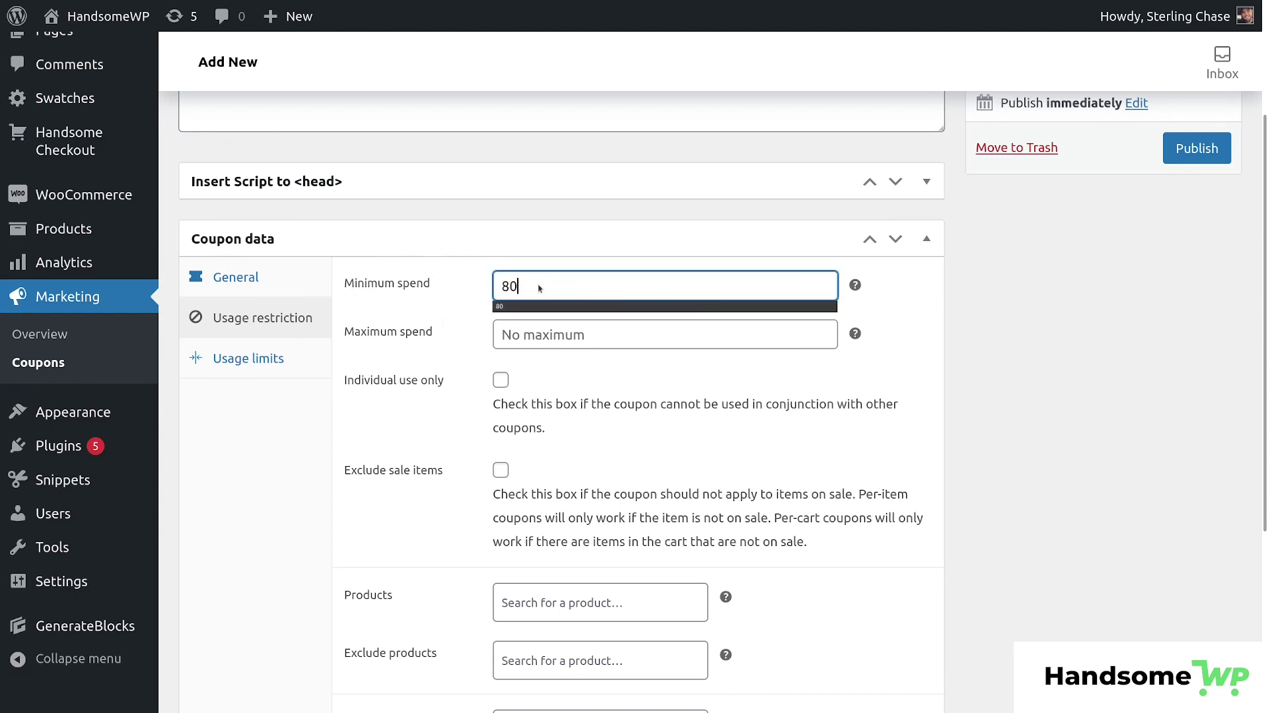
left_click(468, 279)
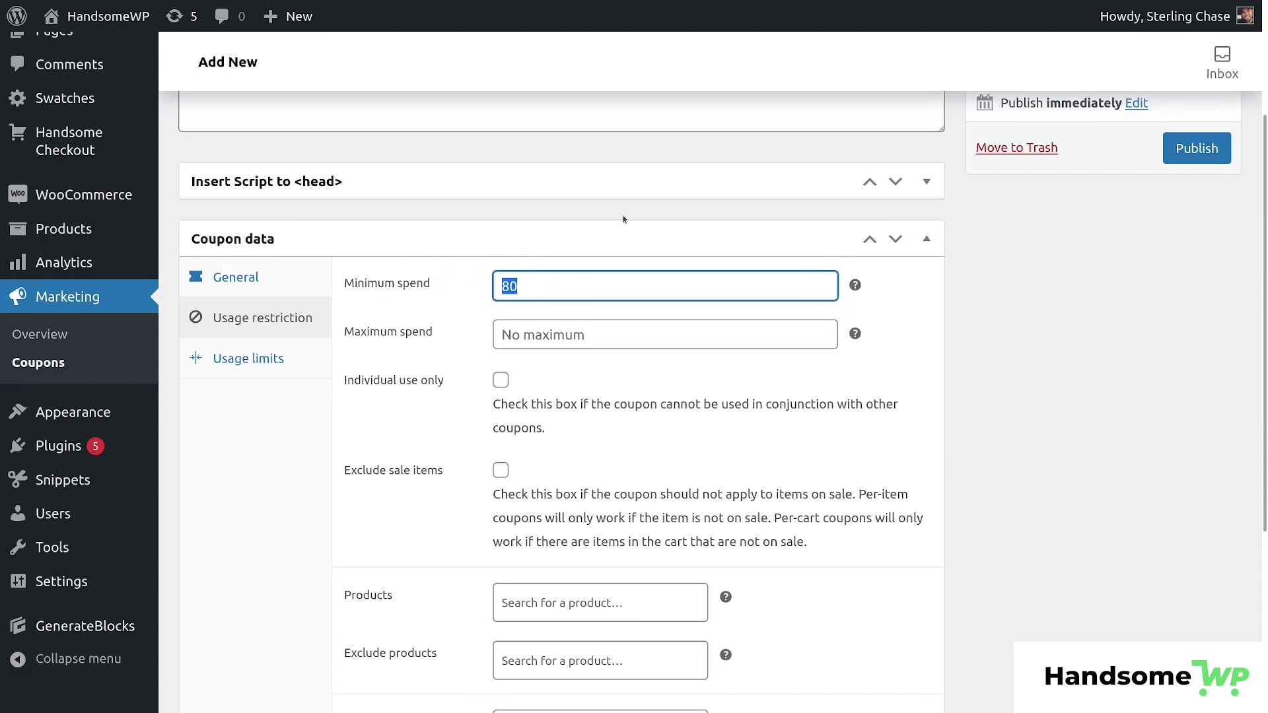
left_click(518, 340)
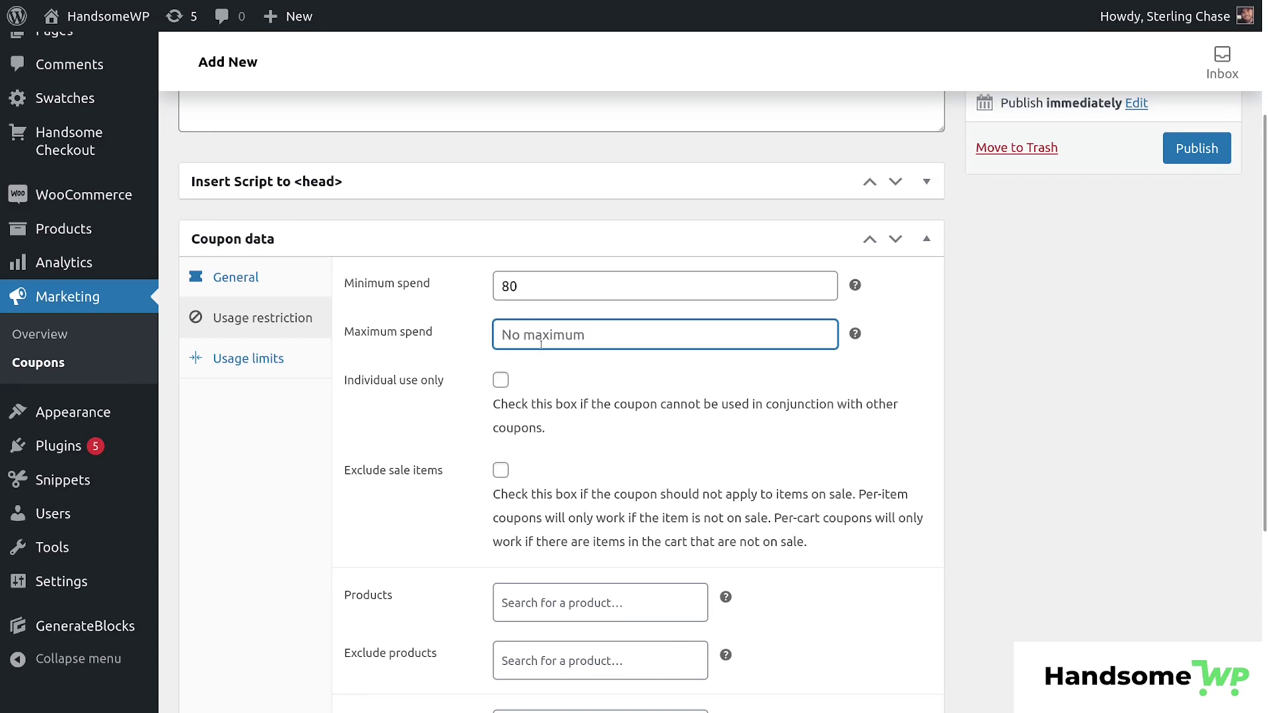
Step: Switch the individual use only and exclude sale items restrictions on and back off
scroll(527, 309, "down", 2)
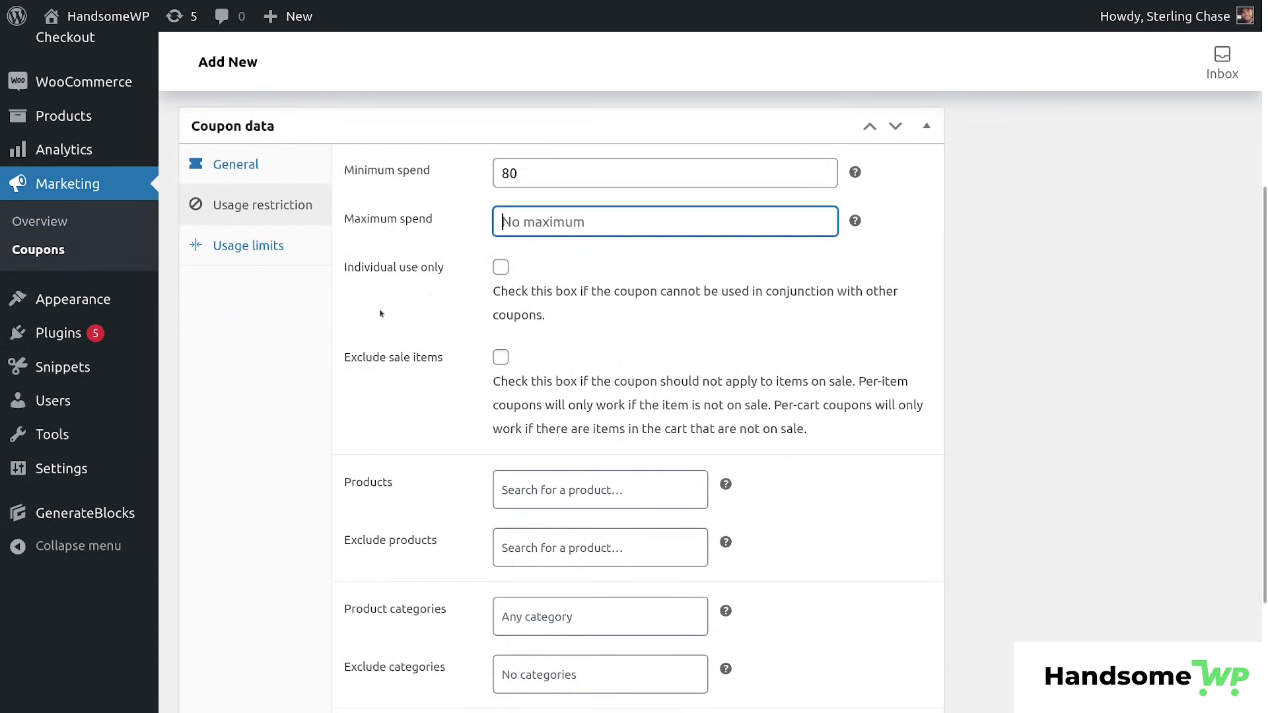
left_click(501, 267)
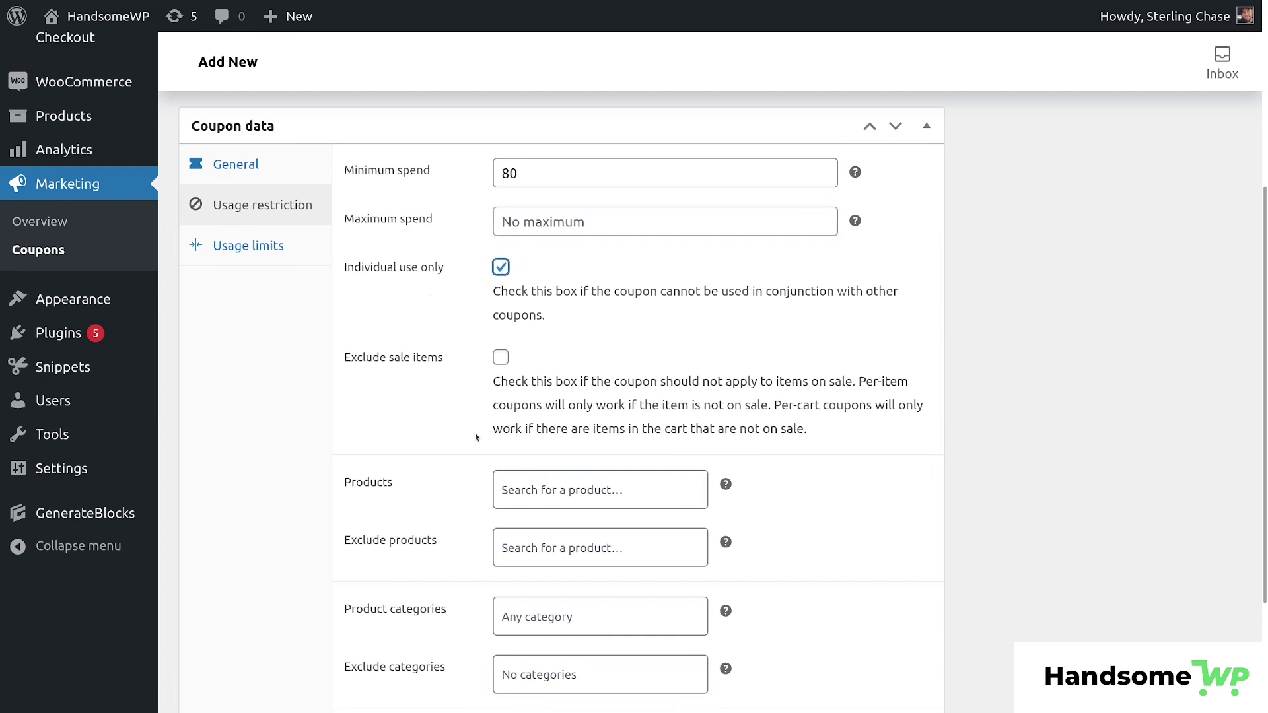
left_click(501, 359)
left_click(501, 358)
left_click(500, 268)
Step: Examine the product, category and allowed email fields in the usage restrictions, leaving them all empty
scroll(473, 376, "down", 3)
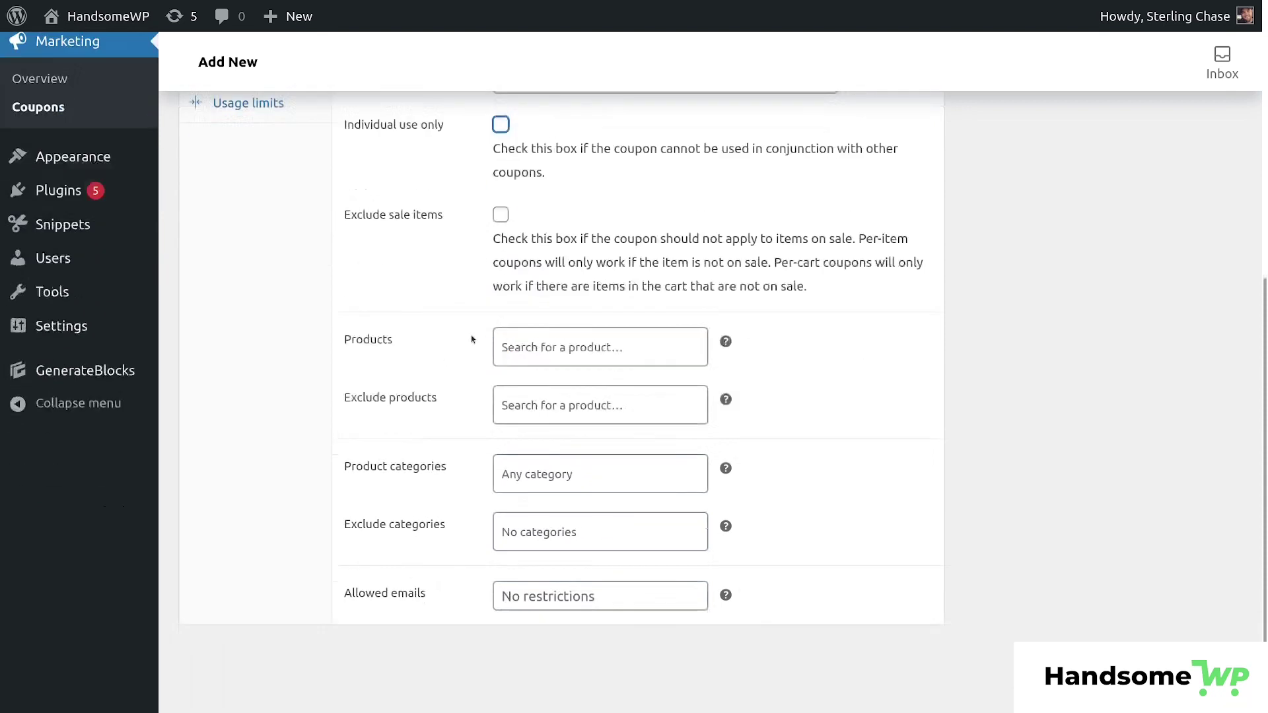
left_click(540, 309)
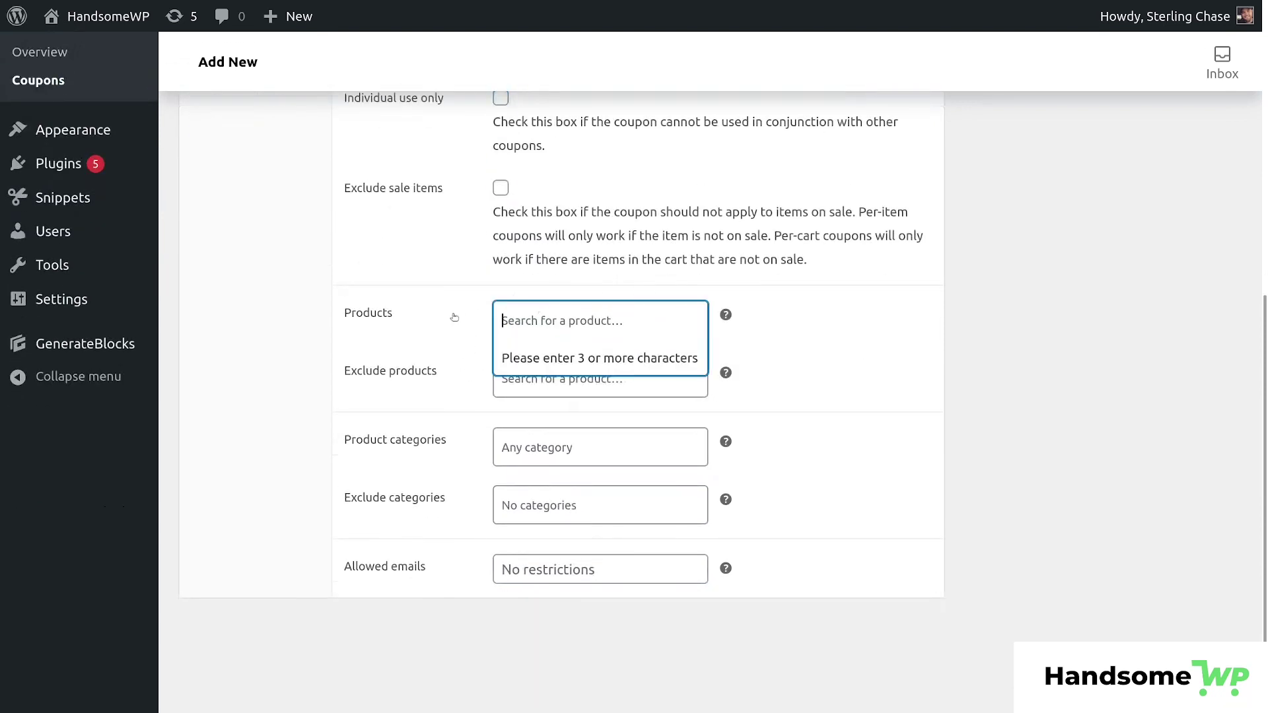
left_click(408, 340)
left_click(575, 360)
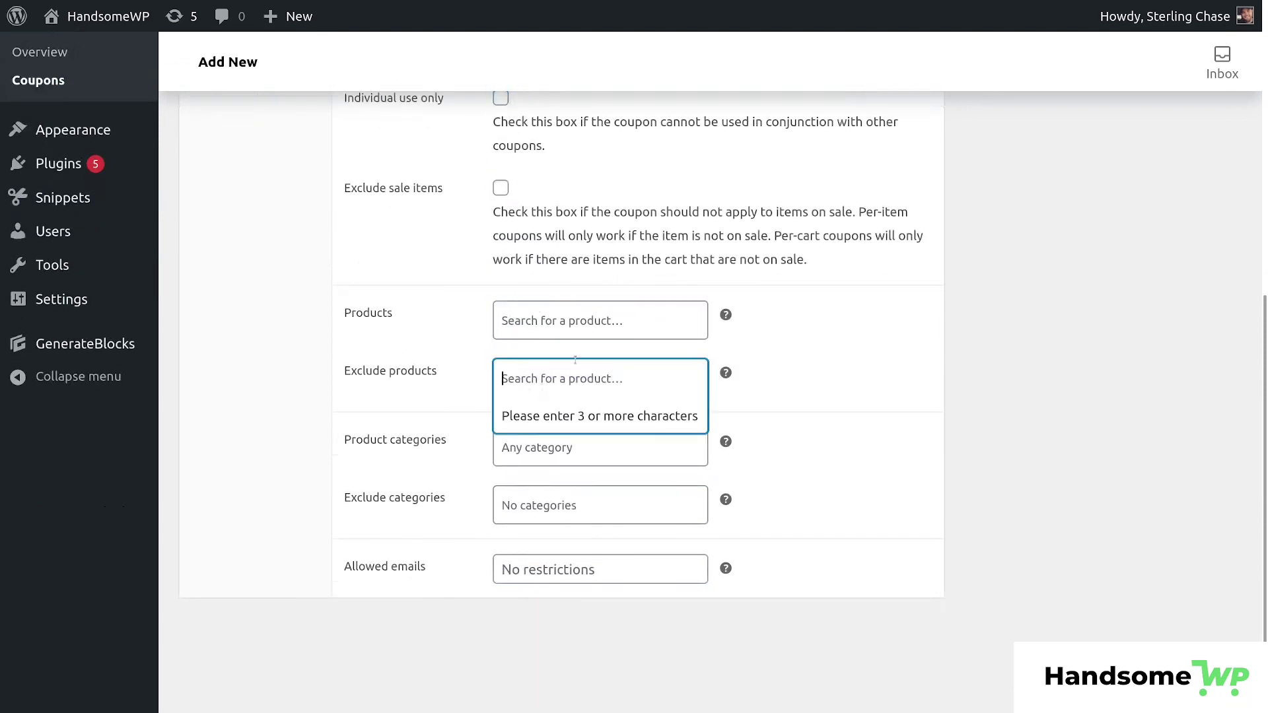
left_click(458, 367)
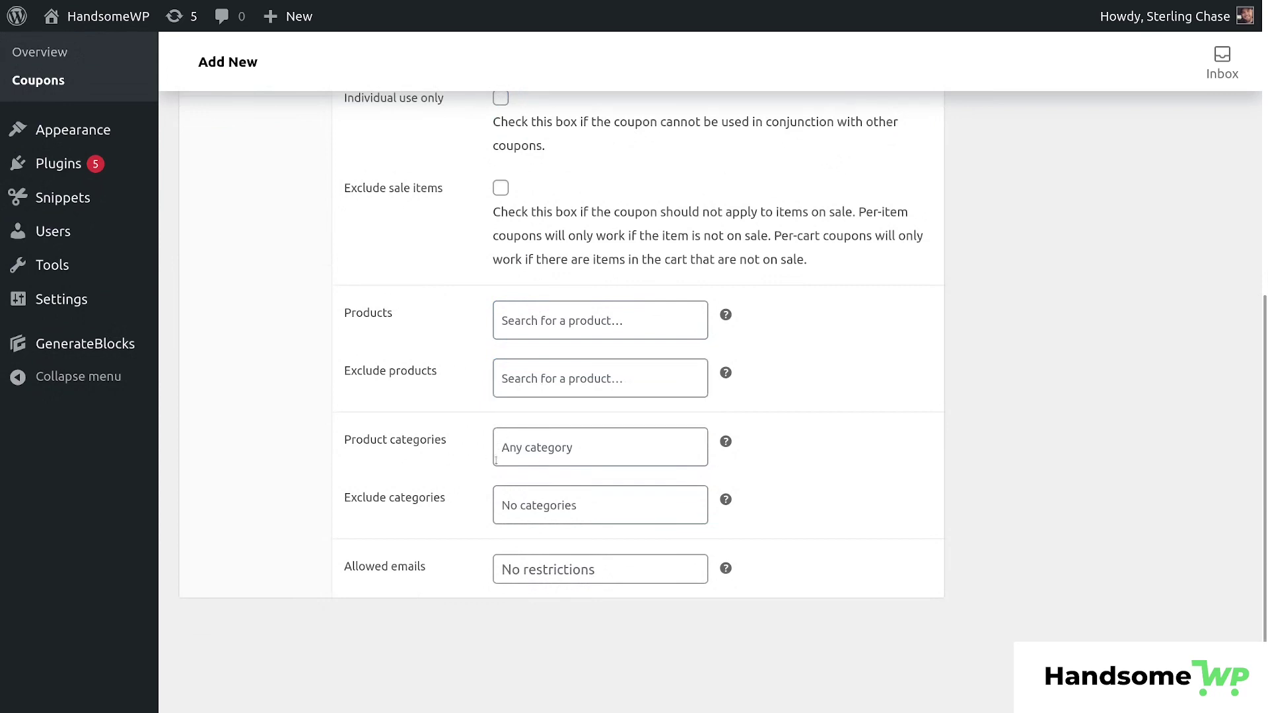
left_click(526, 570)
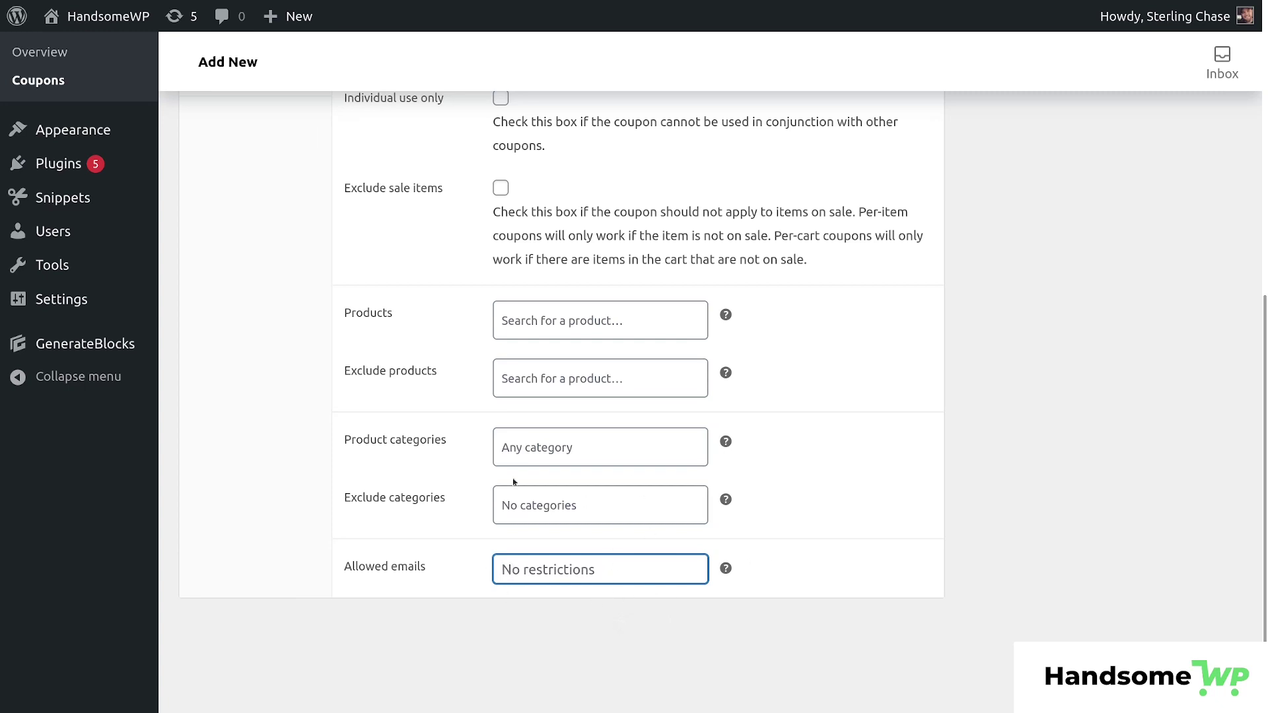
Step: Set the usage limit per coupon to 30 in the coupon's usage limits
scroll(390, 451, "up", 5)
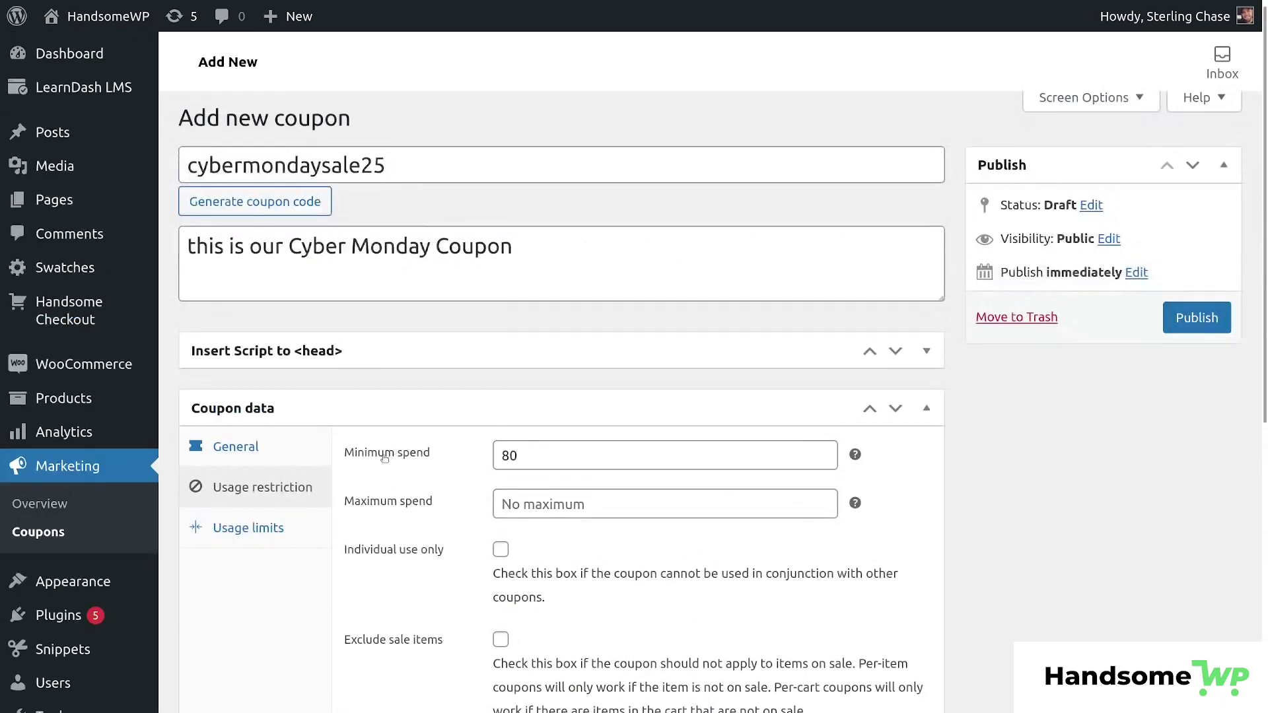
scroll(385, 459, "down", 5)
left_click(234, 191)
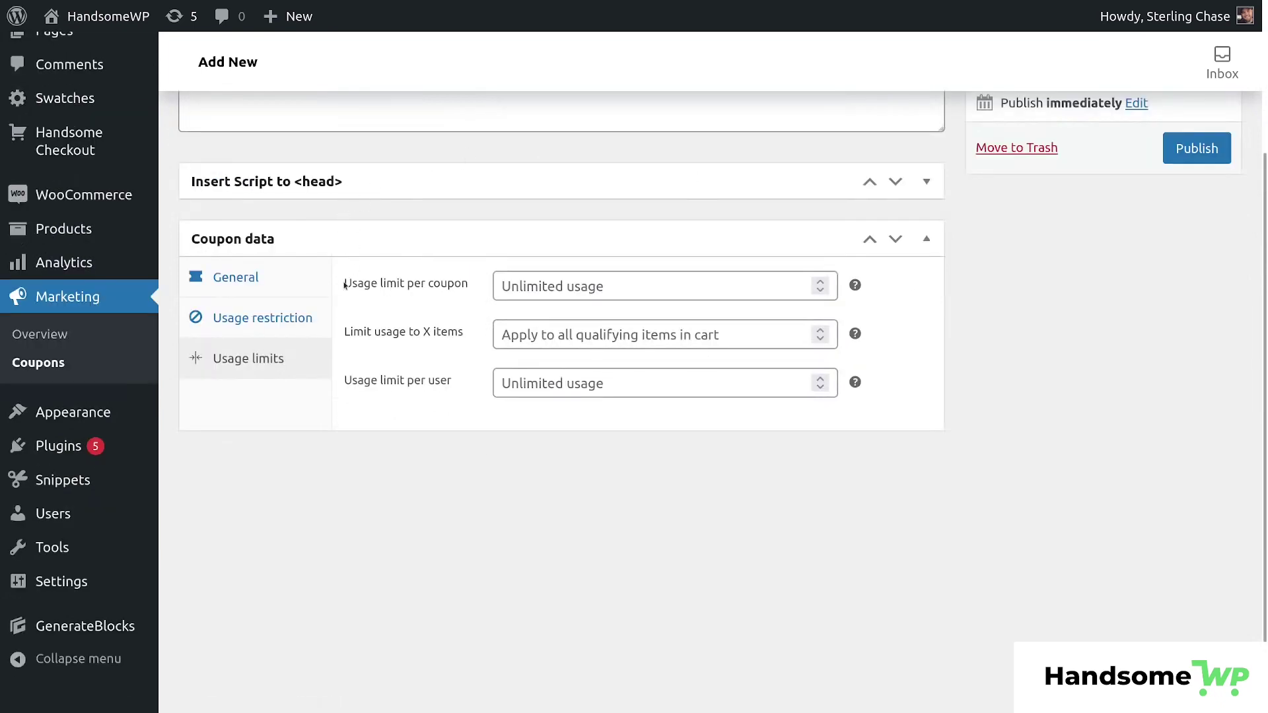
left_click_drag(343, 285, 433, 286)
left_click(437, 287)
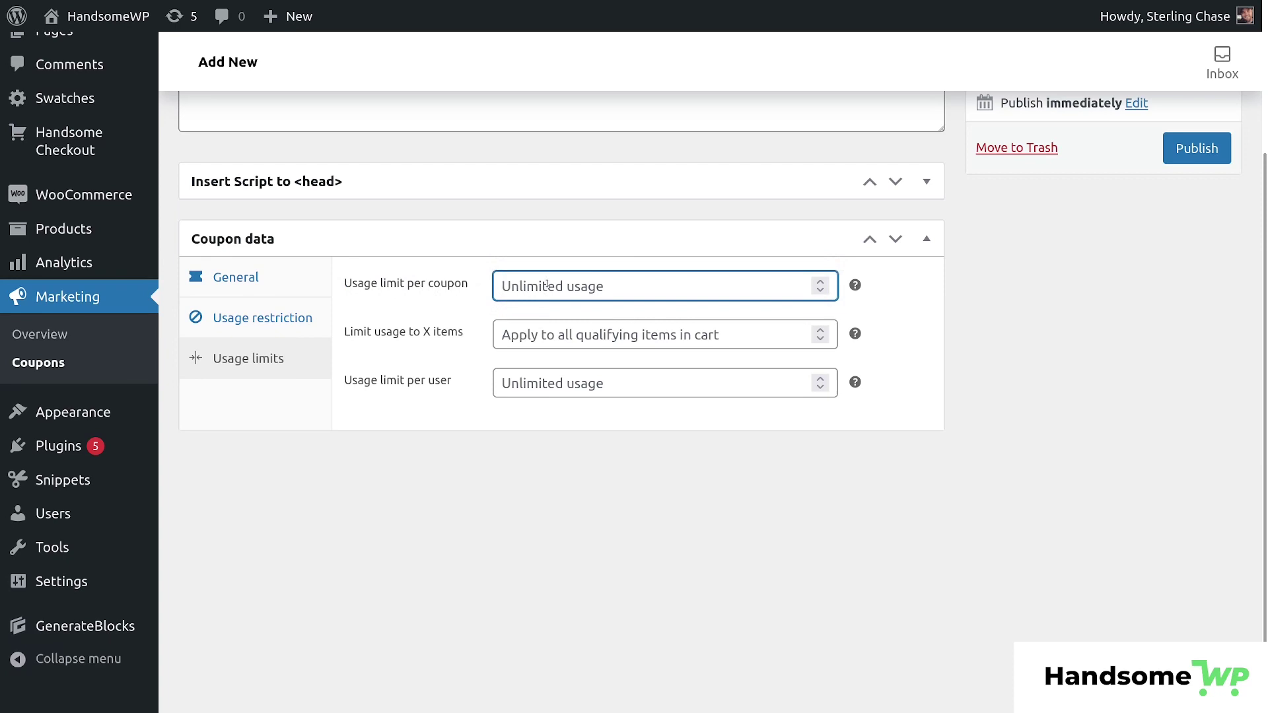
type("30")
Step: Set the usage limit per user to 1, leaving the limit on the number of items empty
left_click_drag(465, 333, 433, 334)
left_click(667, 438)
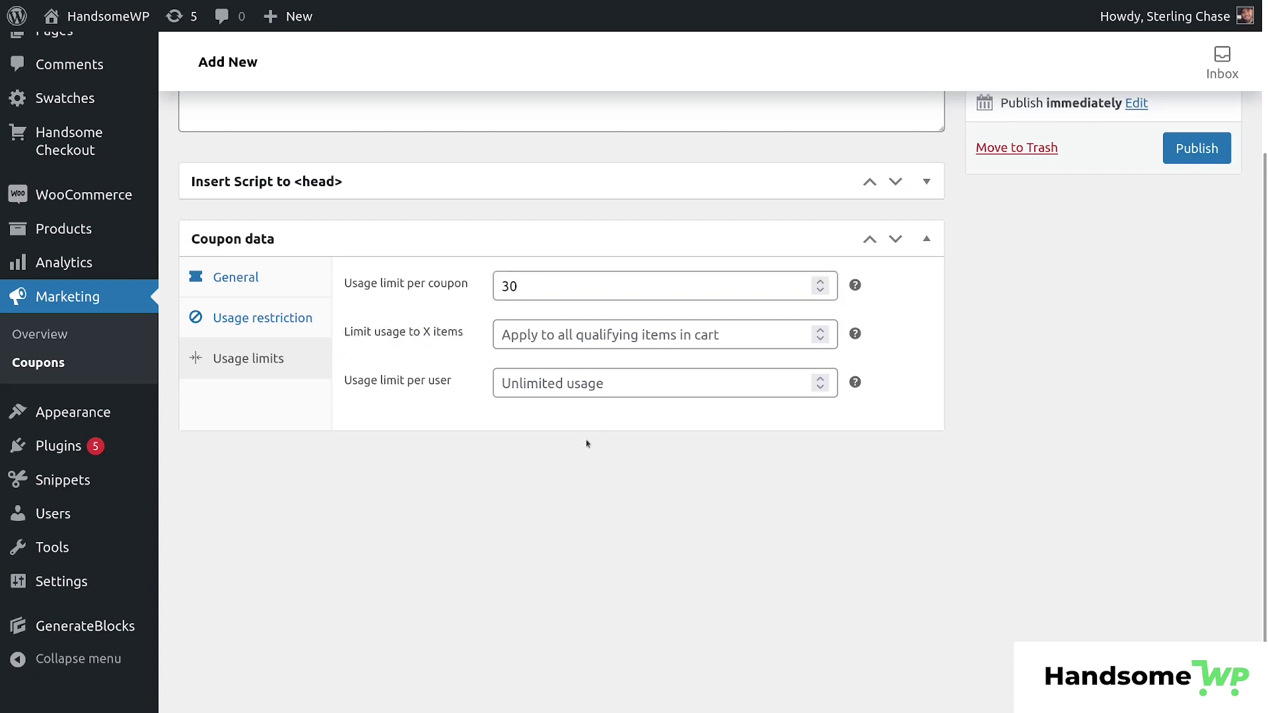
left_click(544, 329)
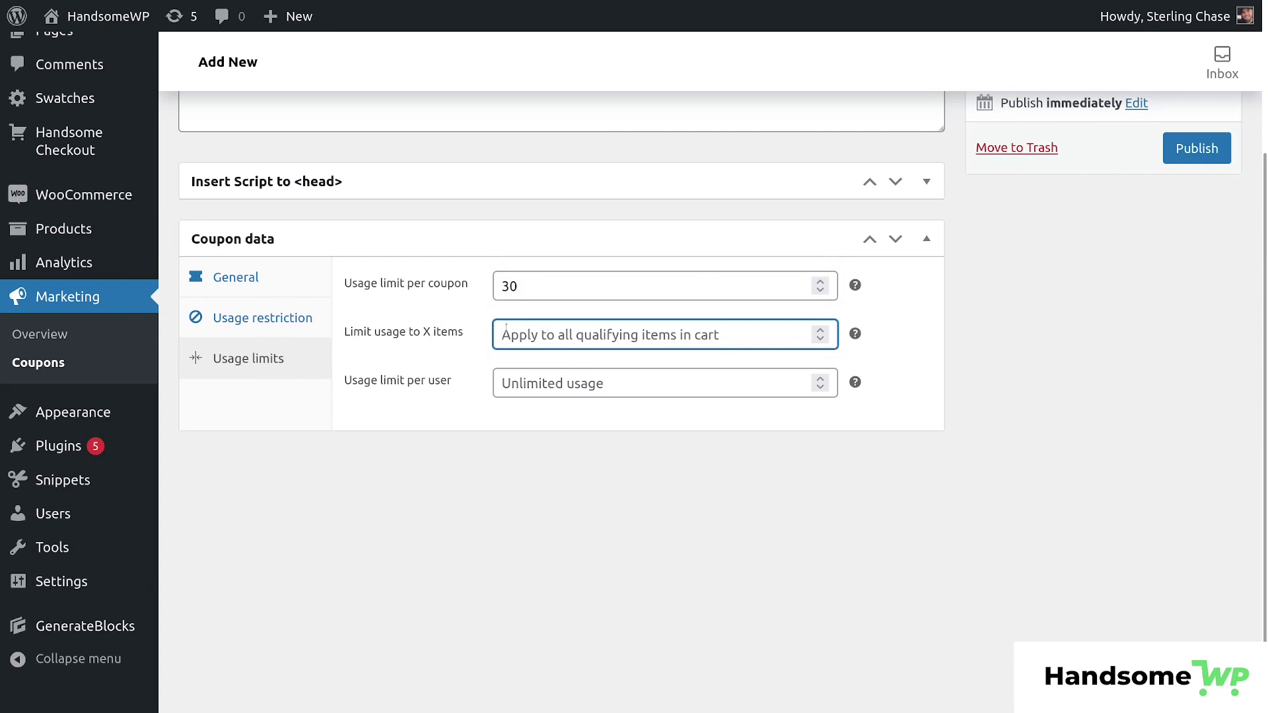
left_click(516, 383)
type("1")
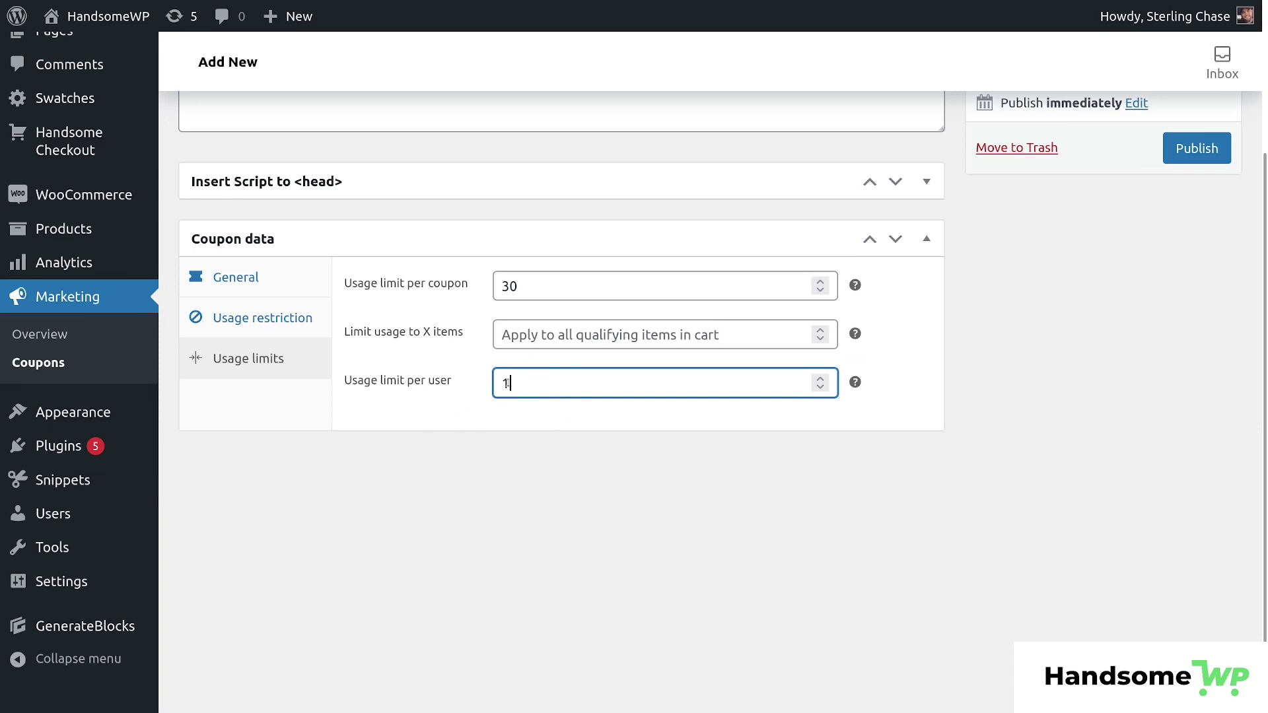
double_click(507, 383)
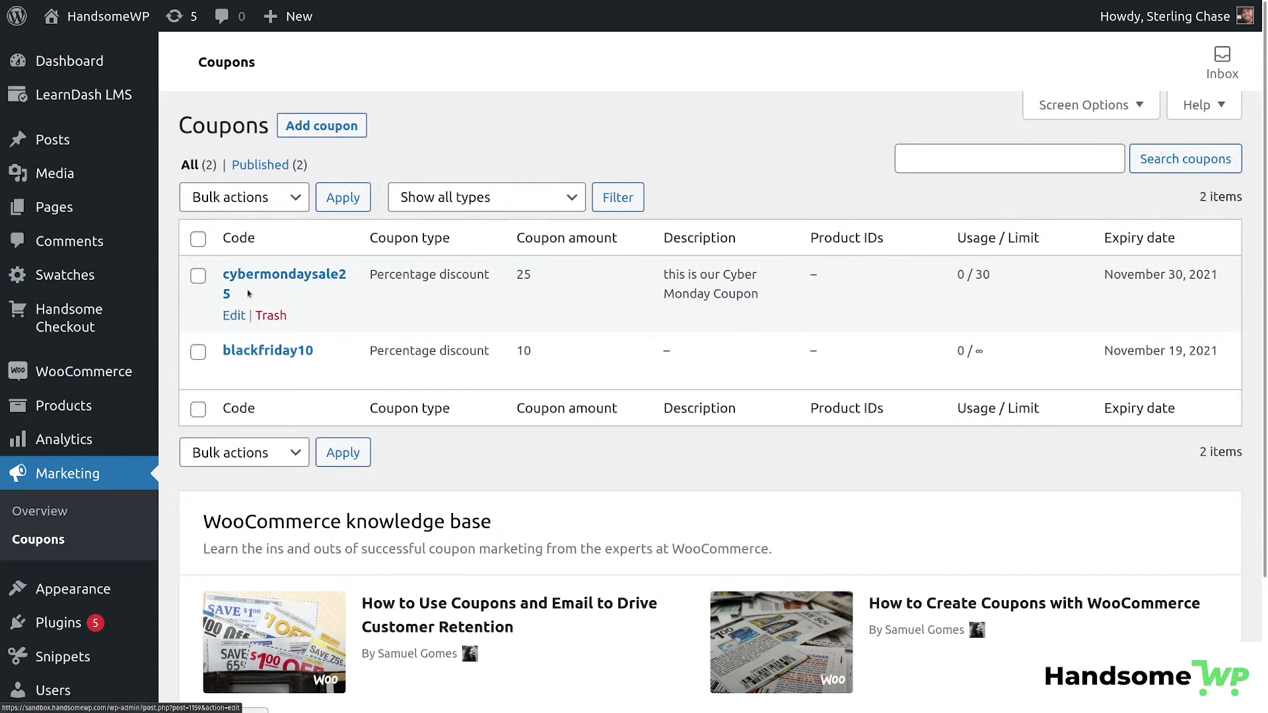
Step: Copy the coupon code cybermondaysale25 from the coupon list and open the store in a new browser tab
left_click_drag(247, 289, 225, 280)
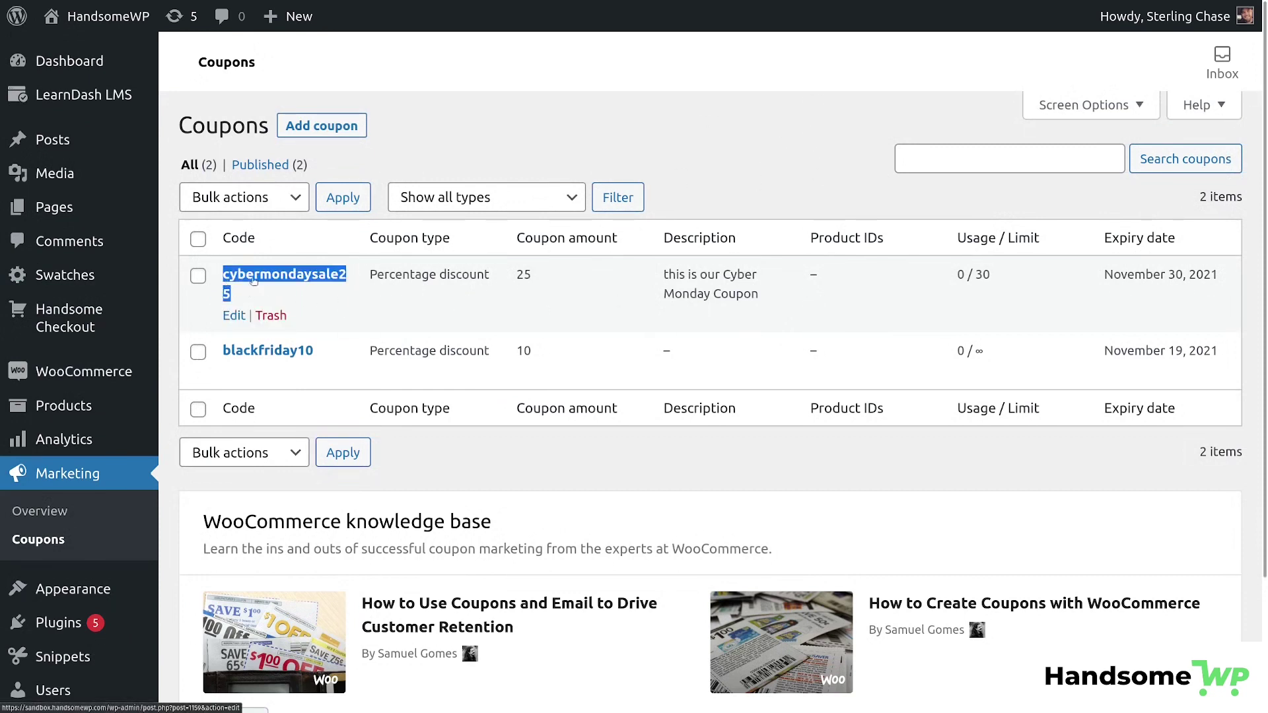
mouse_move(66, 13)
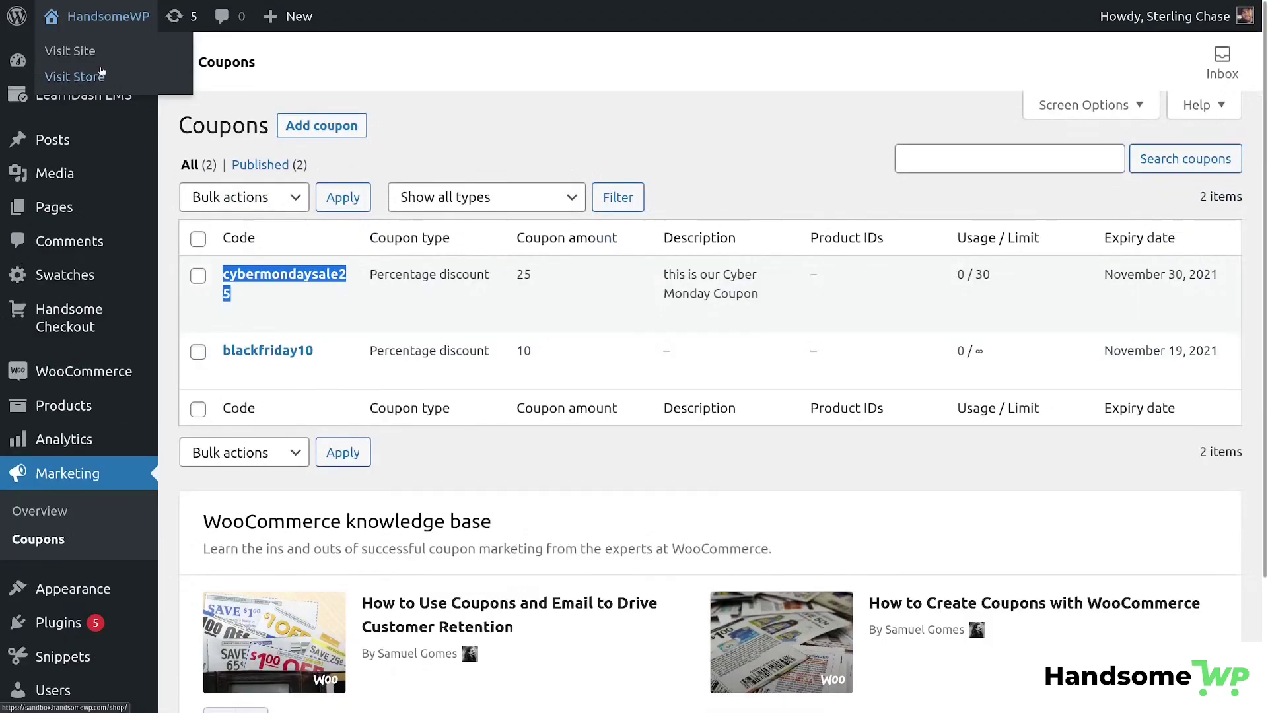
left_click(75, 76)
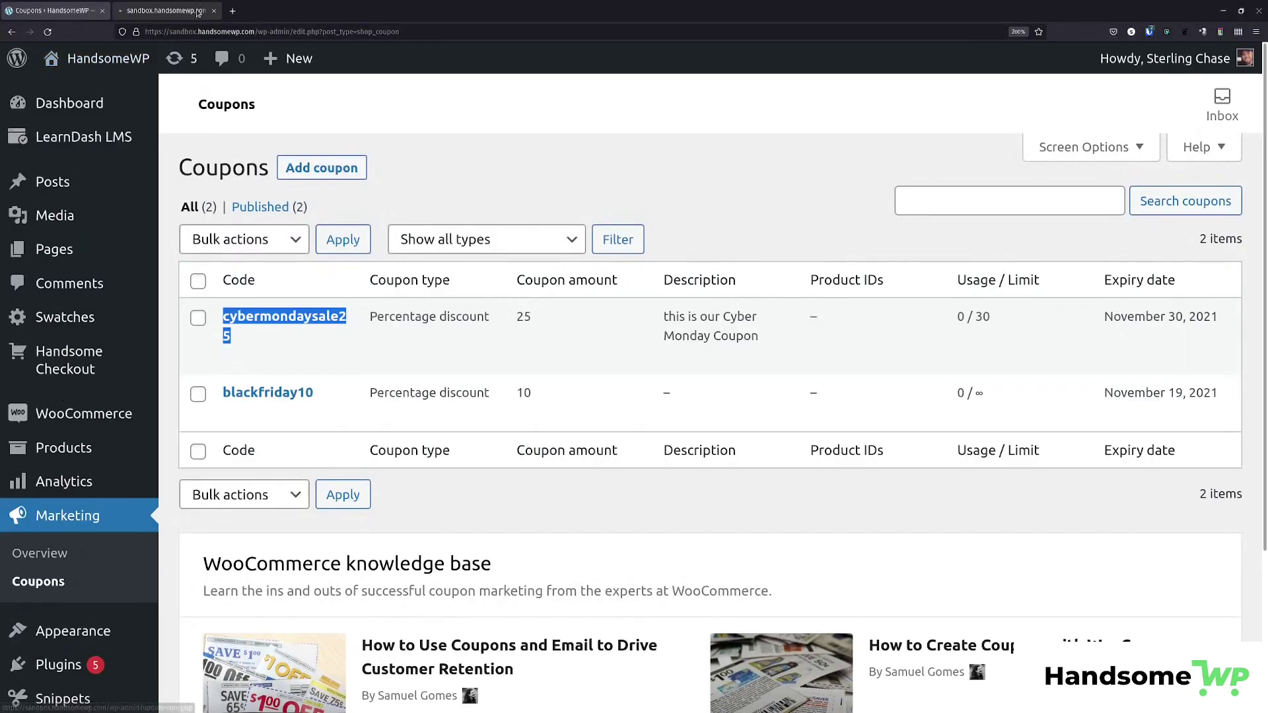
Step: Add the Beanie to the cart and remove the coupon already applied in the cart
scroll(759, 320, "down", 7)
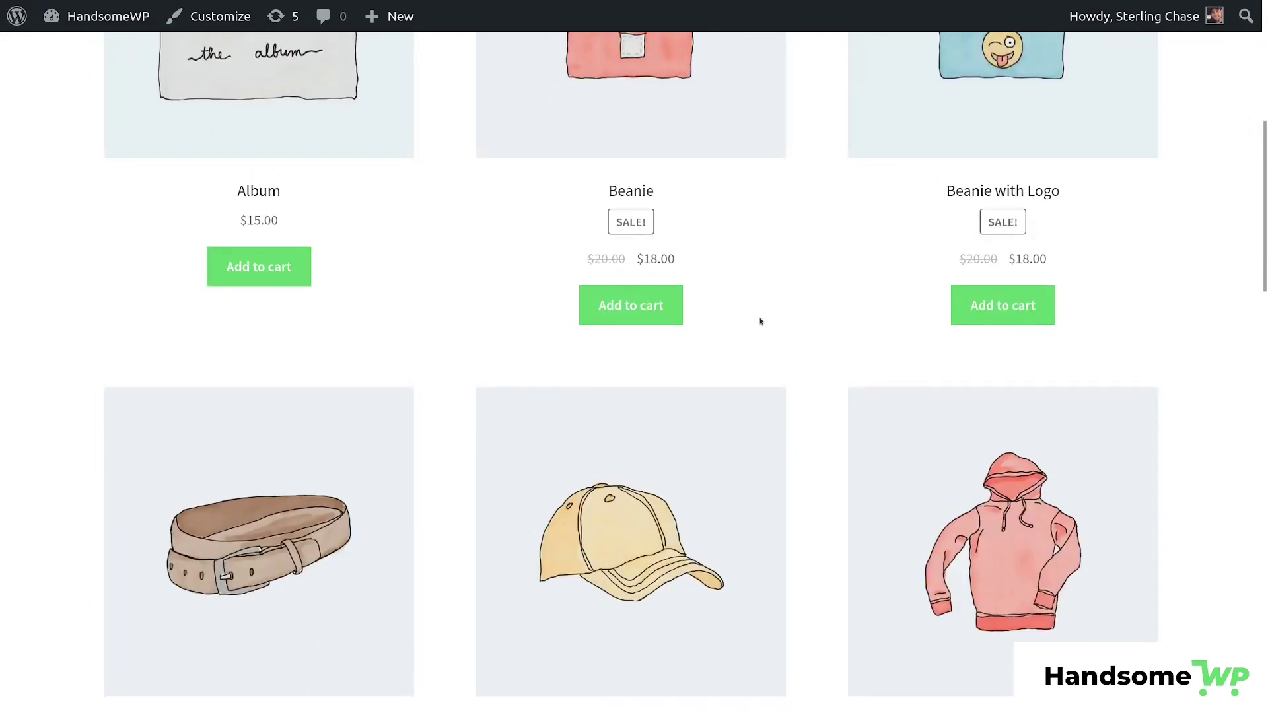
left_click(631, 304)
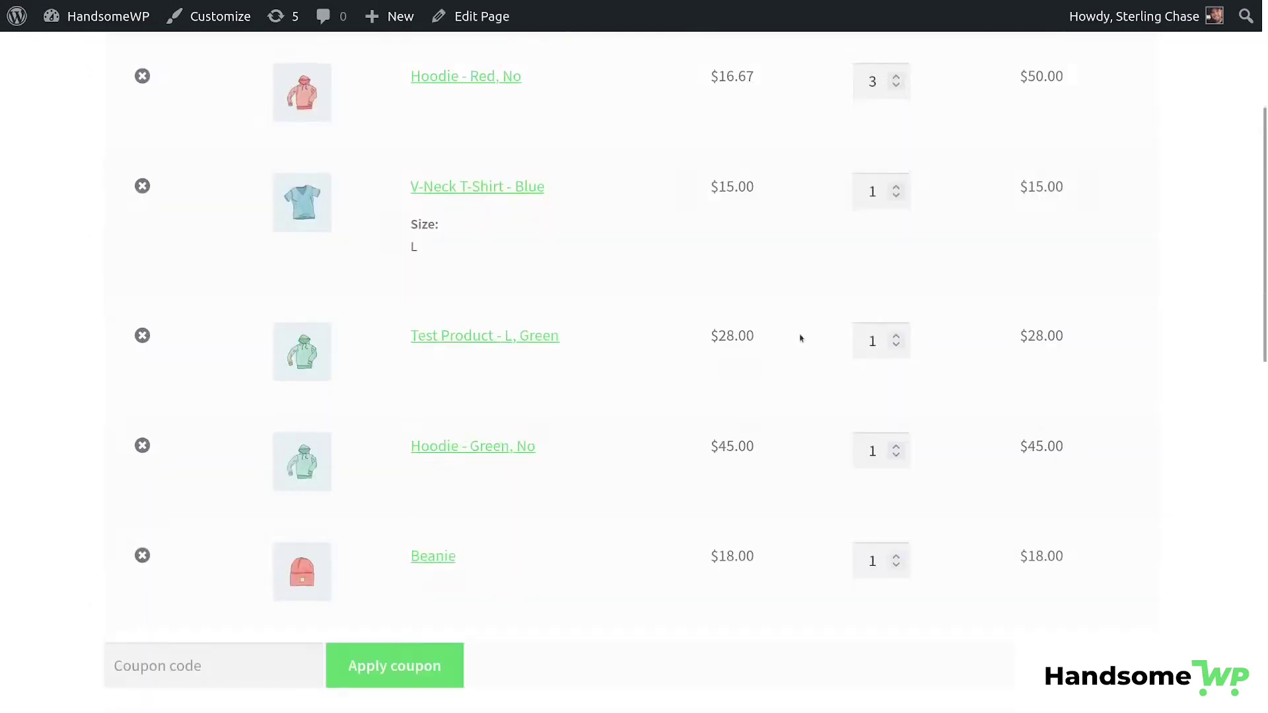
scroll(801, 337, "down", 9)
left_click(949, 262)
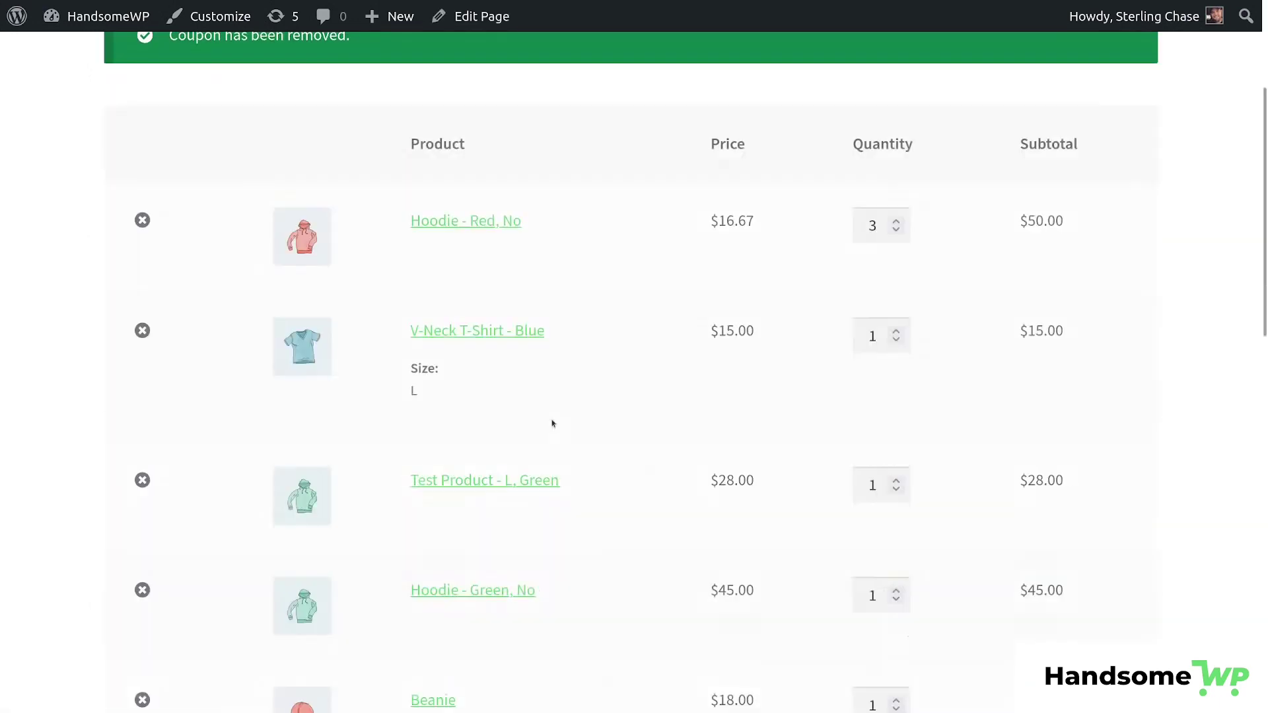
Step: Apply the coupon code cybermondaysale25 to the cart
scroll(580, 396, "down", 4)
scroll(581, 400, "up", 5)
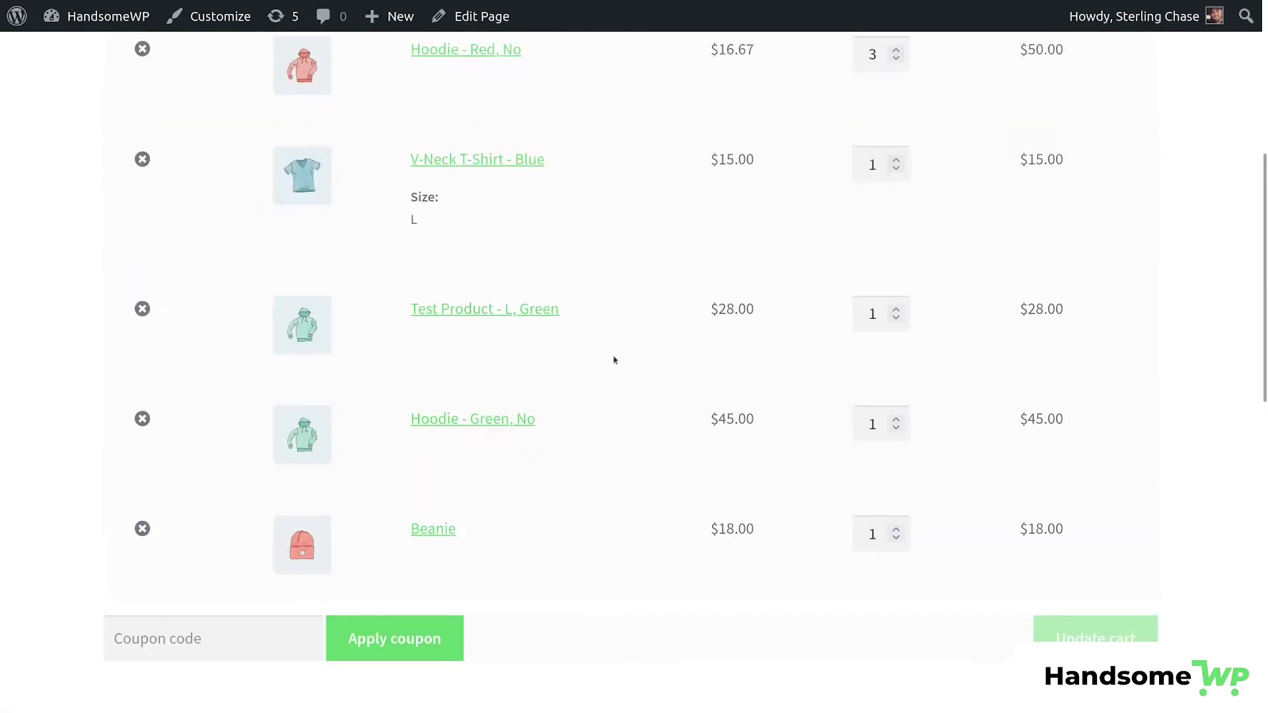
key("ctrl+minus")
scroll(725, 344, "down", 5)
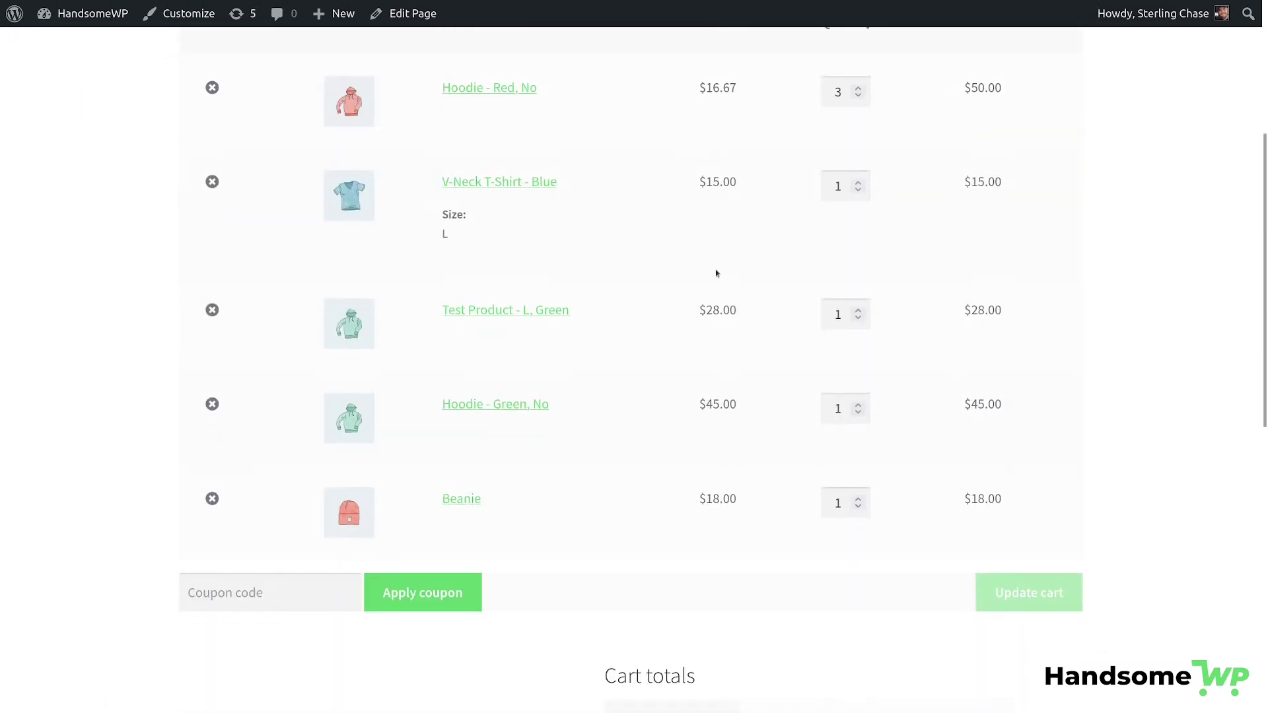
scroll(718, 274, "down", 3)
left_click_drag(773, 528, 866, 529)
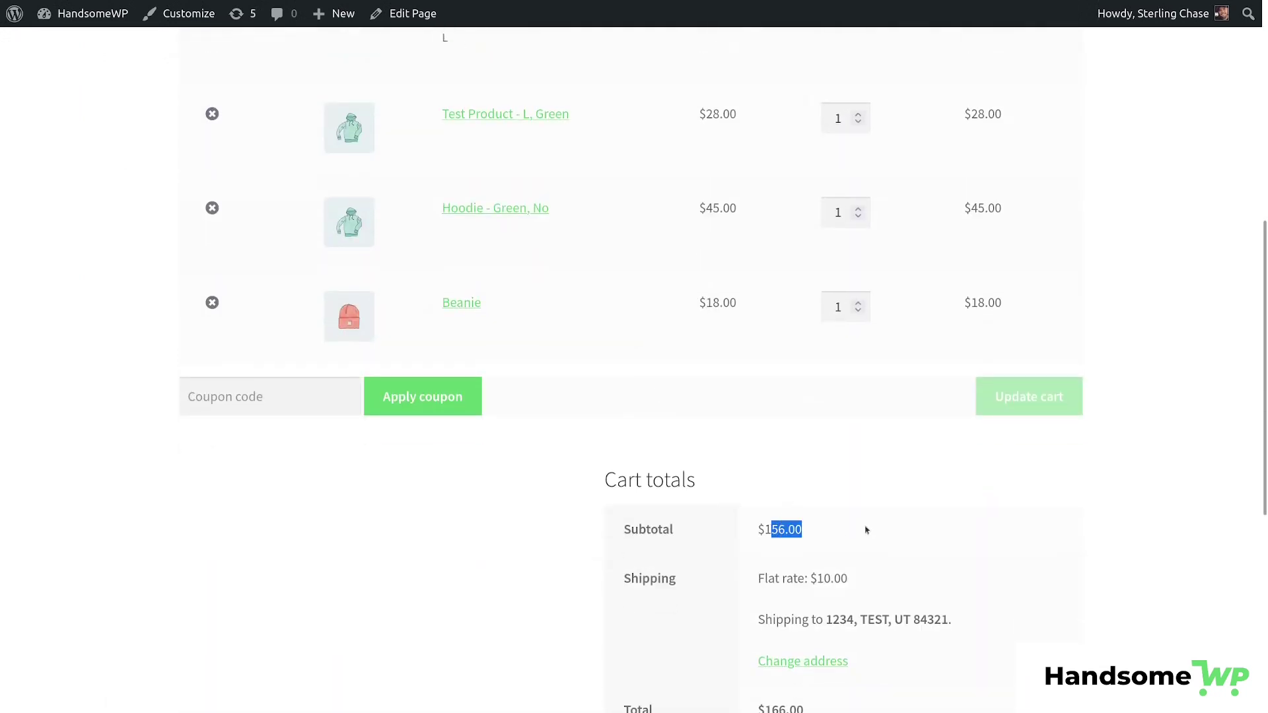
left_click(234, 394)
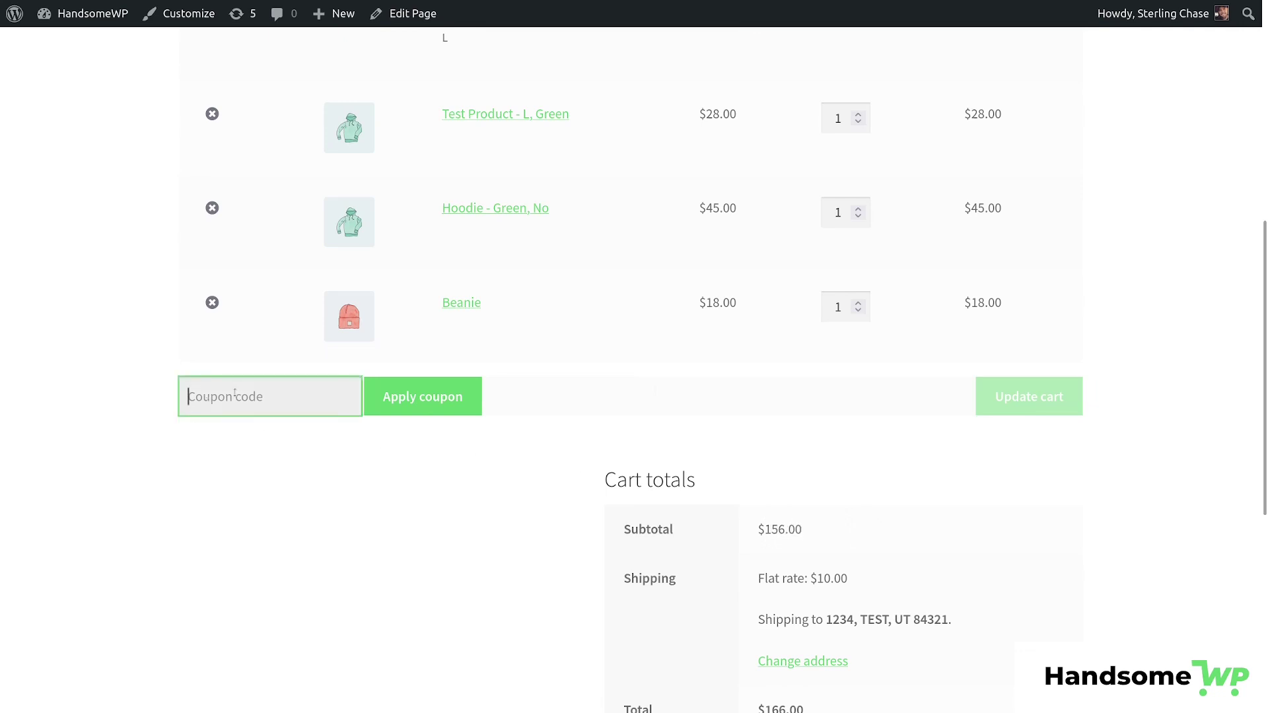
type("cybermondaysale23")
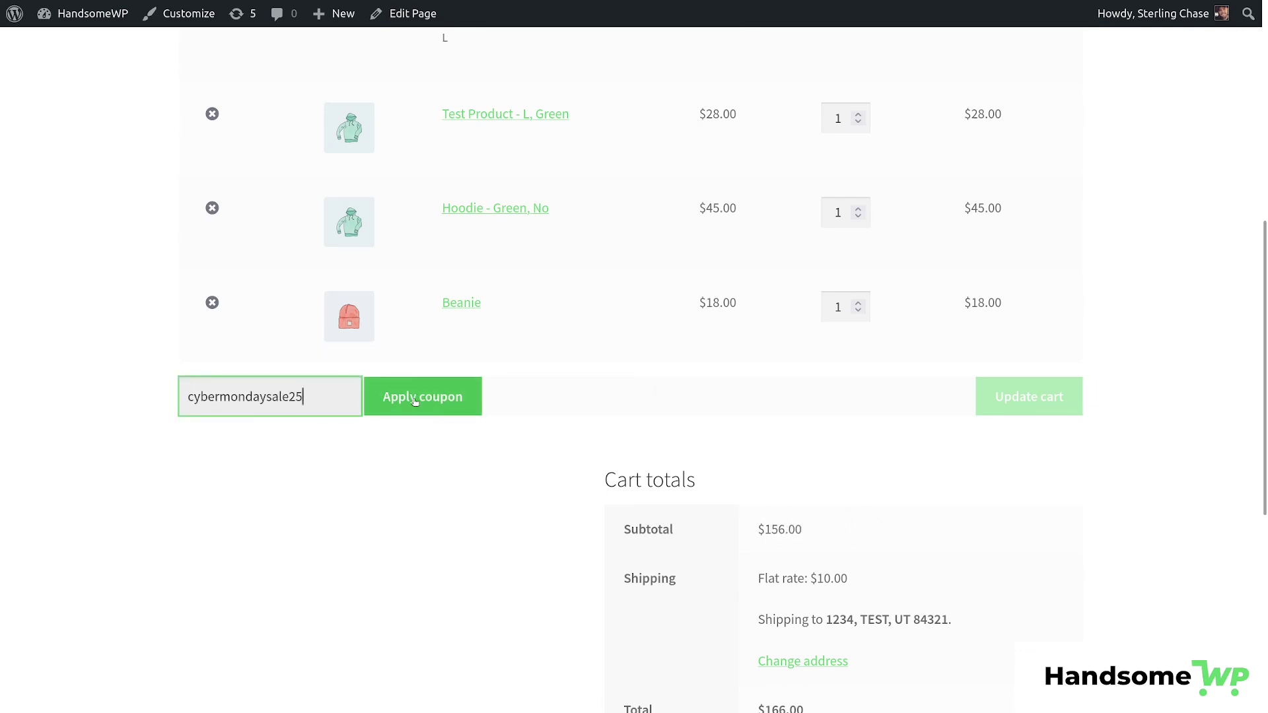
left_click(417, 402)
Step: Compare the coupon discount with the subtotal in the cart totals
scroll(901, 405, "down", 3)
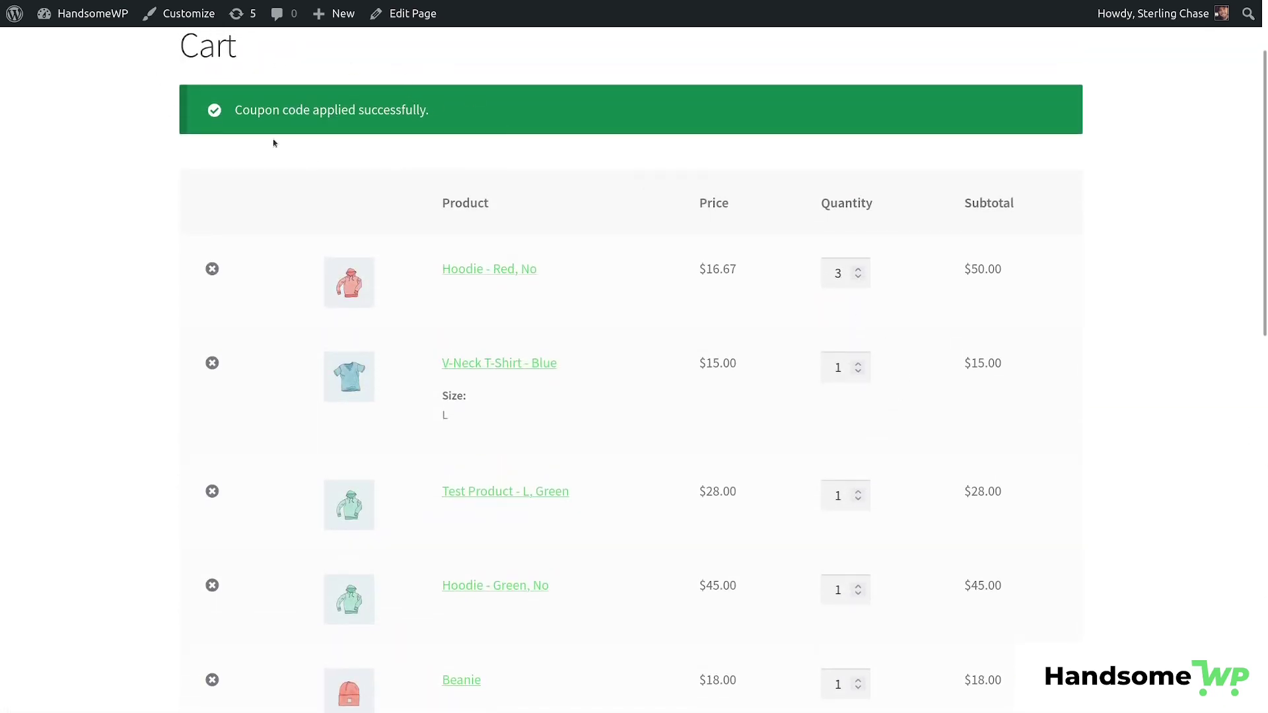
scroll(1093, 210, "down", 5)
scroll(1093, 212, "down", 5)
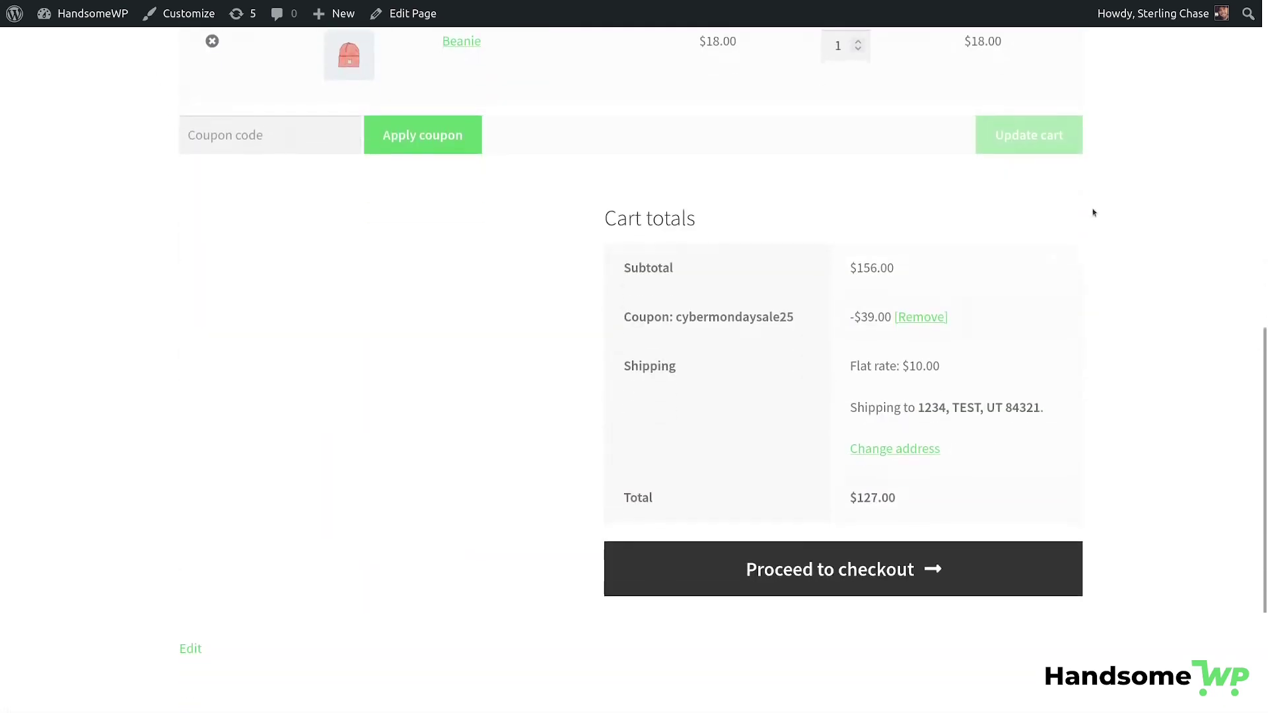
left_click_drag(860, 269, 892, 269)
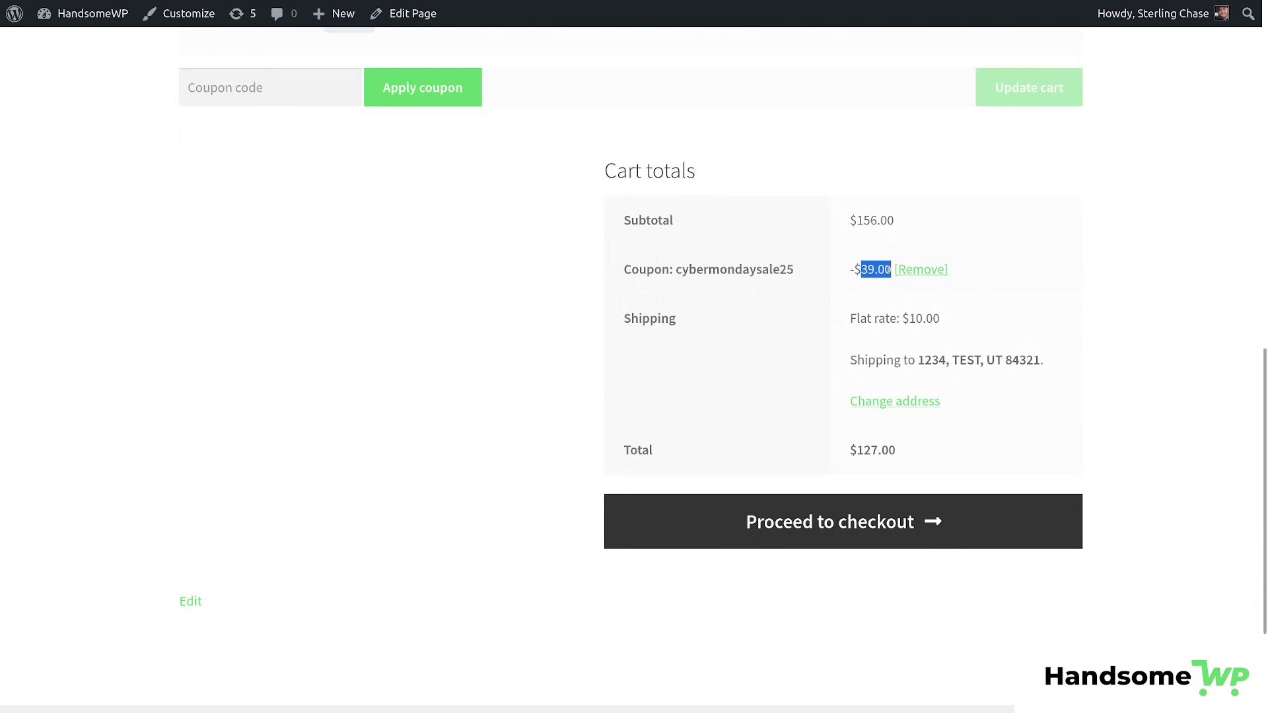
left_click(859, 220)
left_click_drag(859, 220, 910, 223)
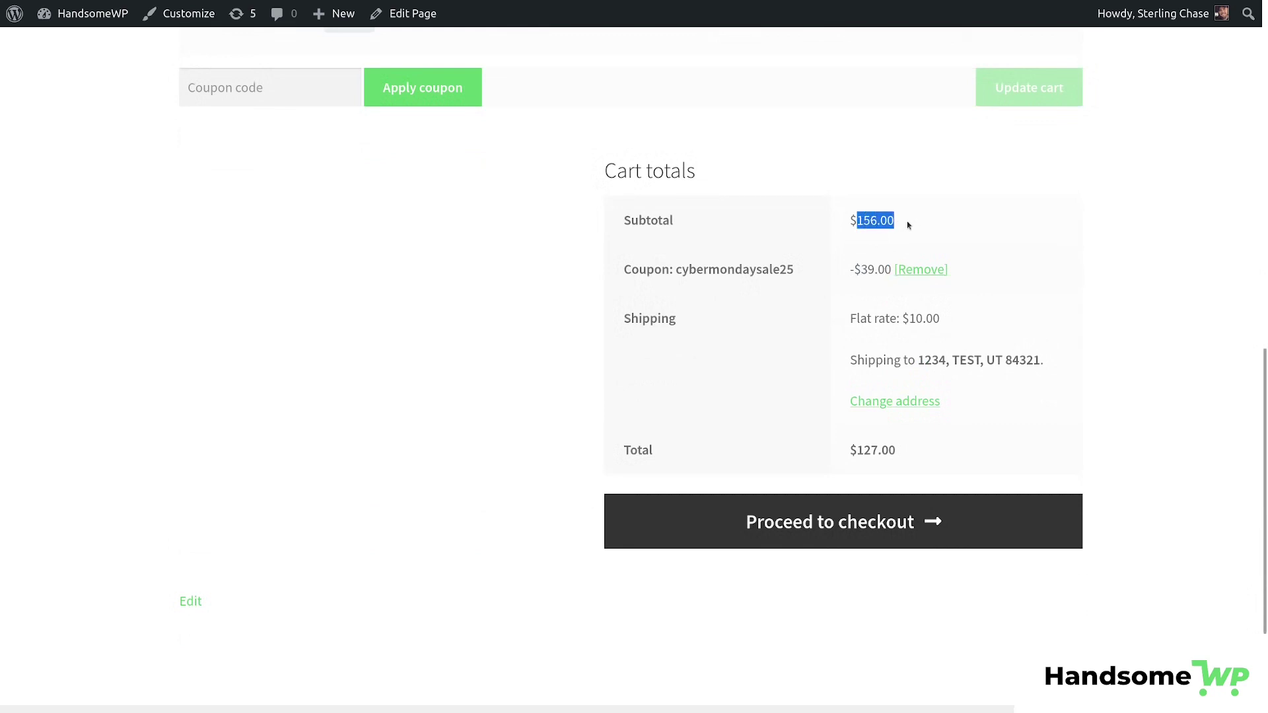
left_click_drag(860, 269, 882, 270)
left_click(882, 269)
scroll(980, 539, "up", 10)
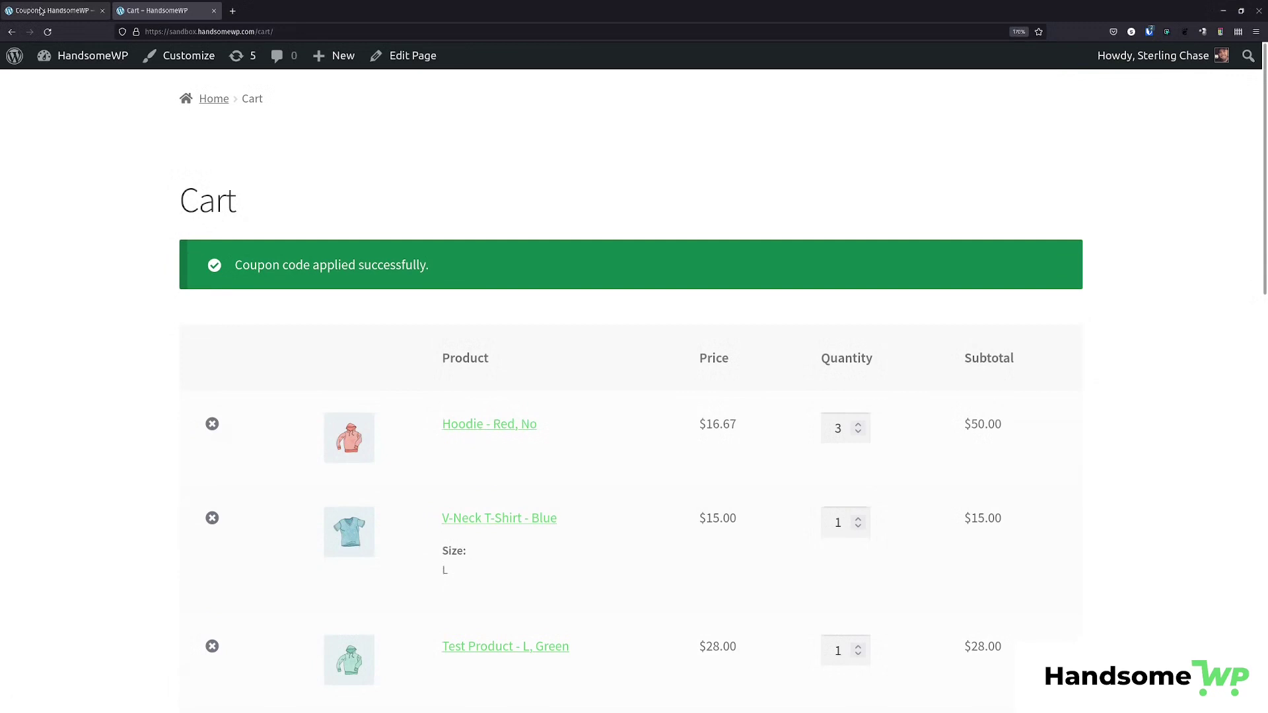
Step: Return to the coupon list and review the cybermondaysale25 entry's usage limit, expiry date, product IDs, description, amount, type and code
left_click(31, 8)
left_click(681, 123)
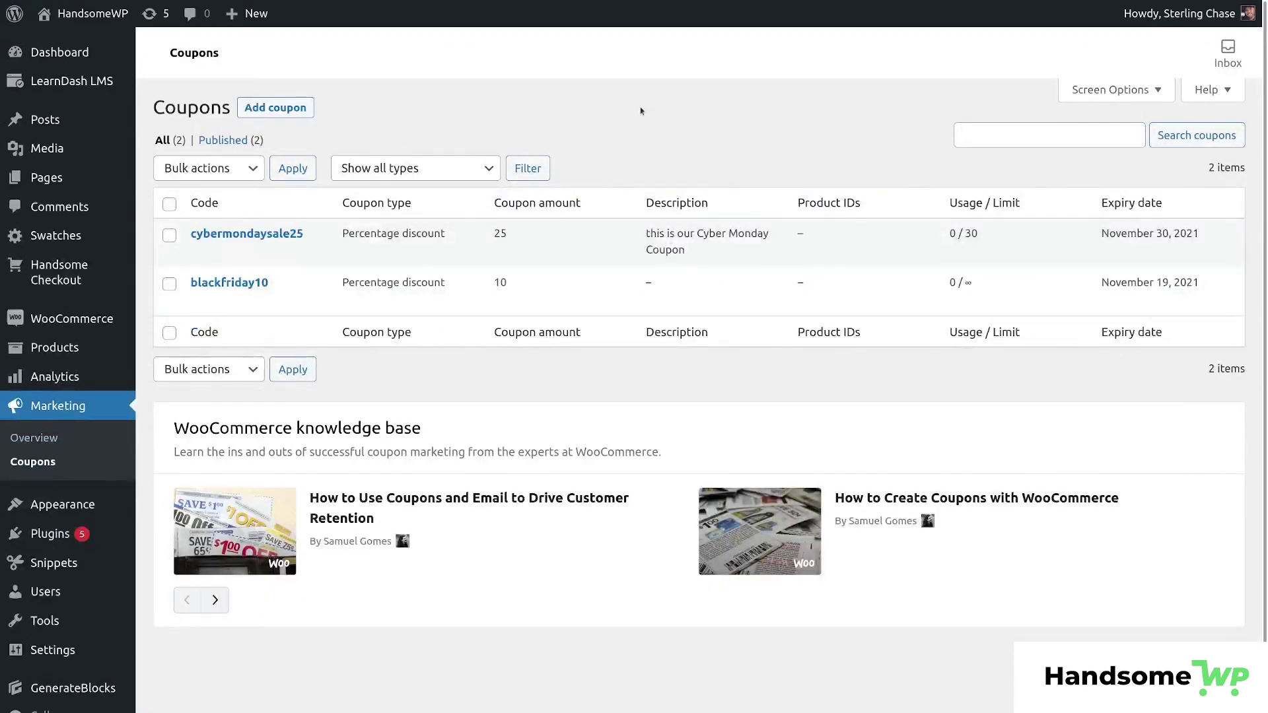
double_click(953, 232)
left_click_drag(971, 232, 981, 234)
left_click_drag(1101, 234, 1207, 238)
left_click_drag(795, 234, 873, 237)
left_click_drag(649, 230, 693, 269)
double_click(510, 234)
left_click_drag(341, 237, 455, 236)
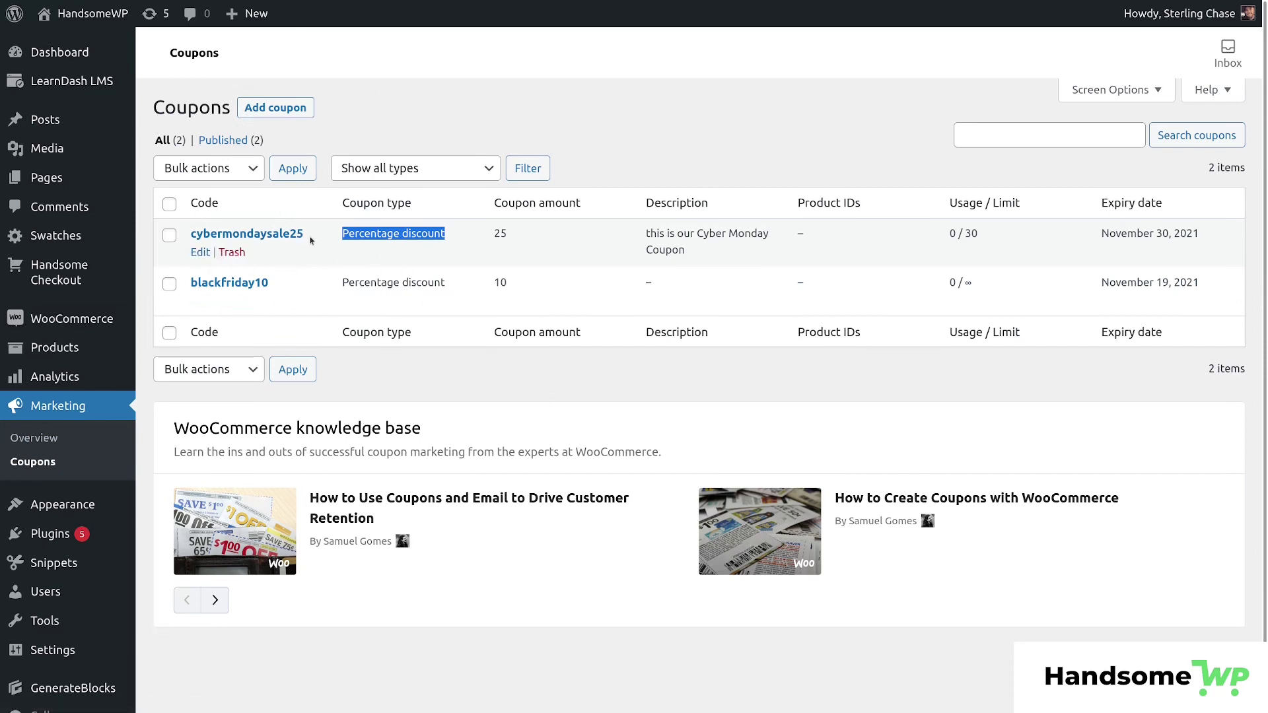
left_click_drag(312, 237, 189, 236)
left_click(706, 131)
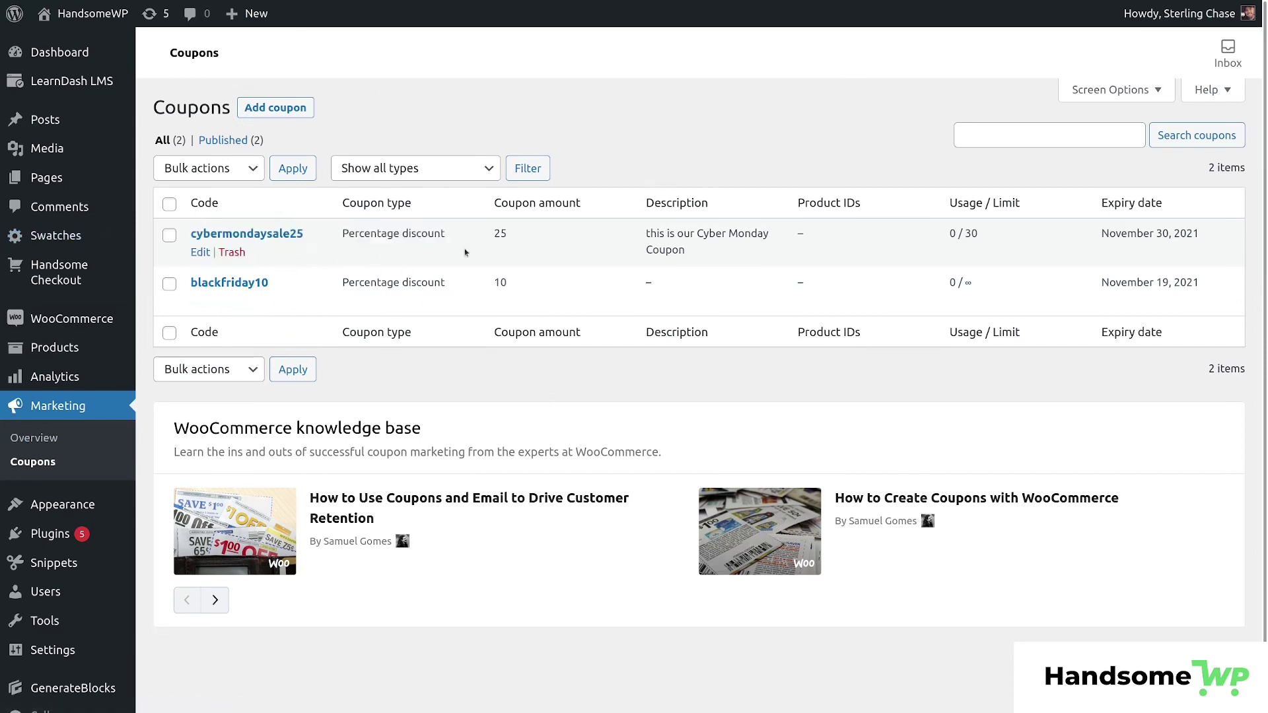